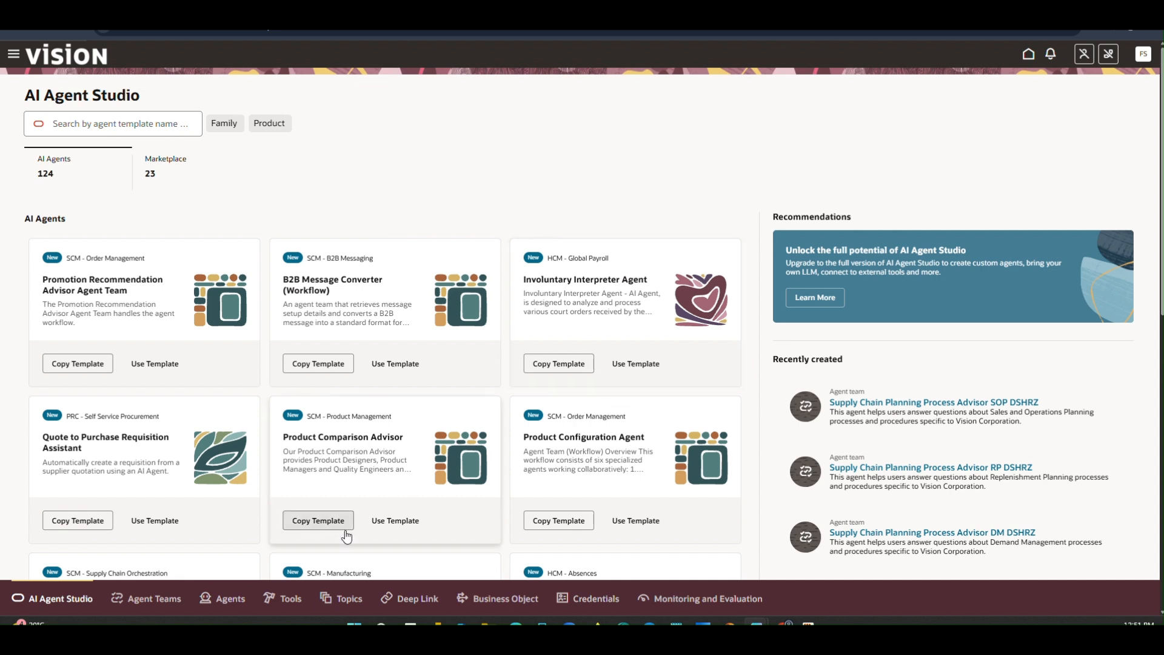
# - Start a new deep link and set its family to FIN and its product to Payables
pyautogui.click(418, 599)
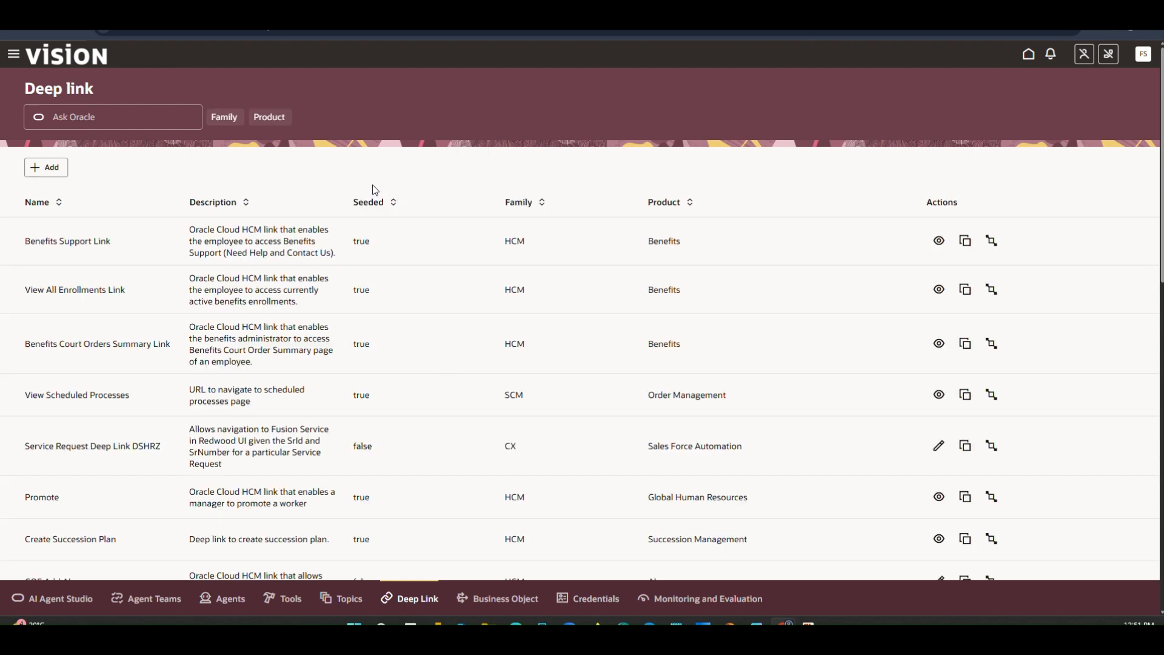
pyautogui.click(64, 169)
pyautogui.click(233, 159)
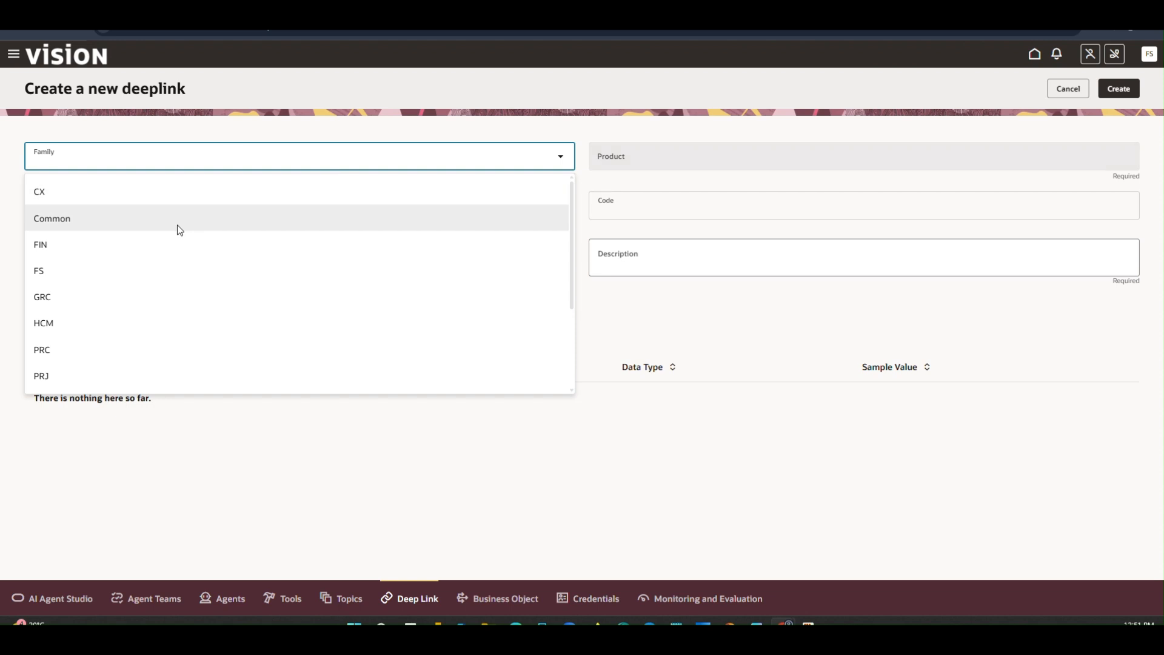
pyautogui.click(134, 248)
pyautogui.click(633, 165)
pyautogui.click(652, 195)
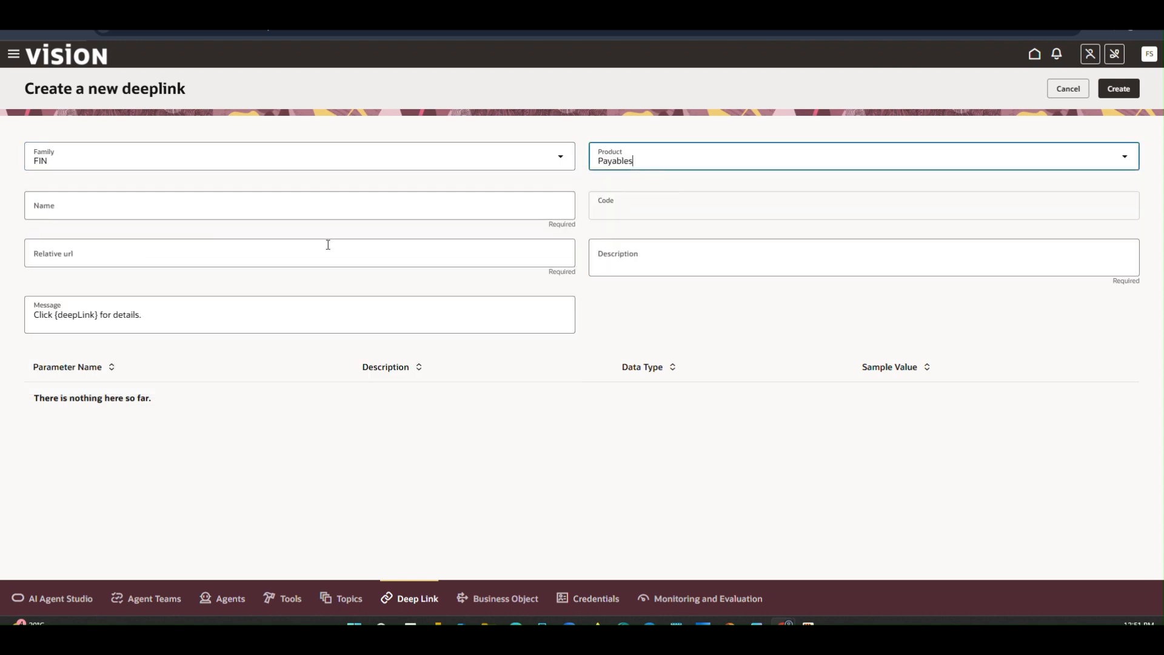
# - Name the new deep link "Payables View Invoice"
pyautogui.click(234, 213)
pyautogui.write('P')
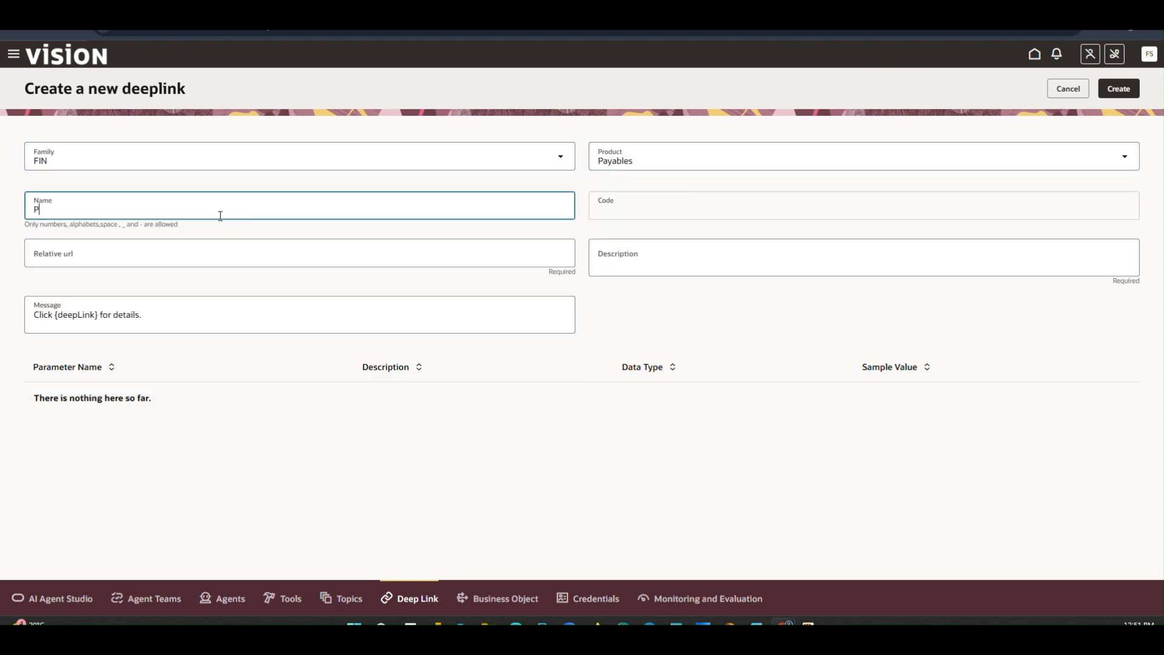
pyautogui.write('ayables View Invoice')
pyautogui.click(483, 306)
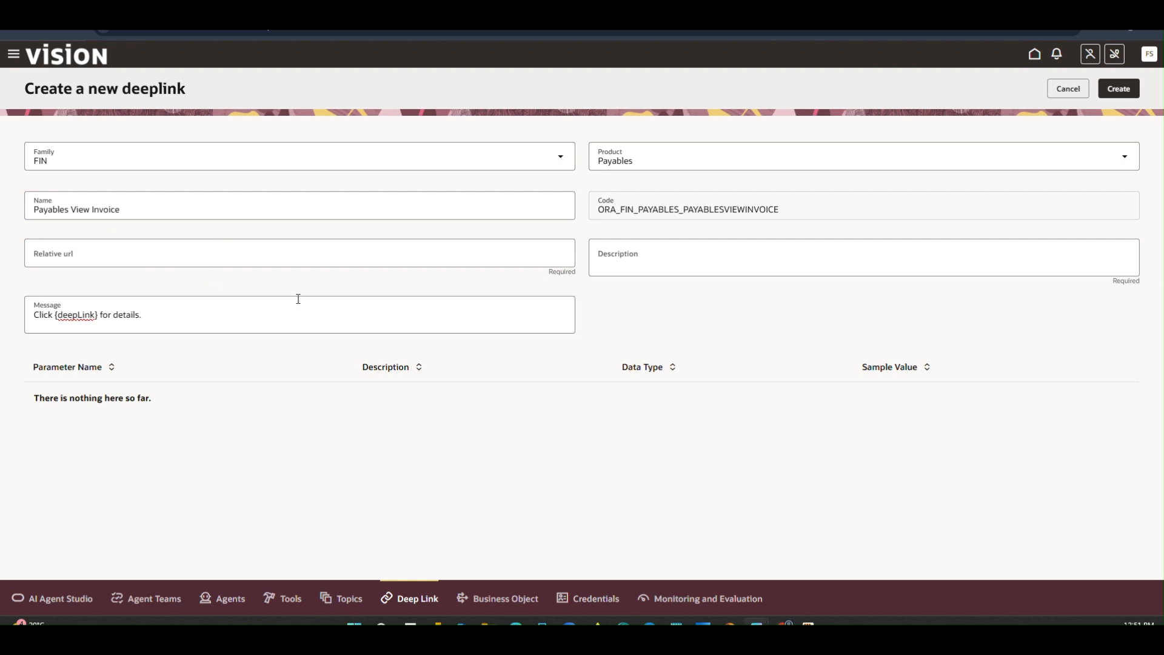
# - Switch to the Oracle Deep Links page, search for "Invoice" and copy the link address of Edit Invoice (AP_EDITINVOICE,EDIT)
pyautogui.click(160, 251)
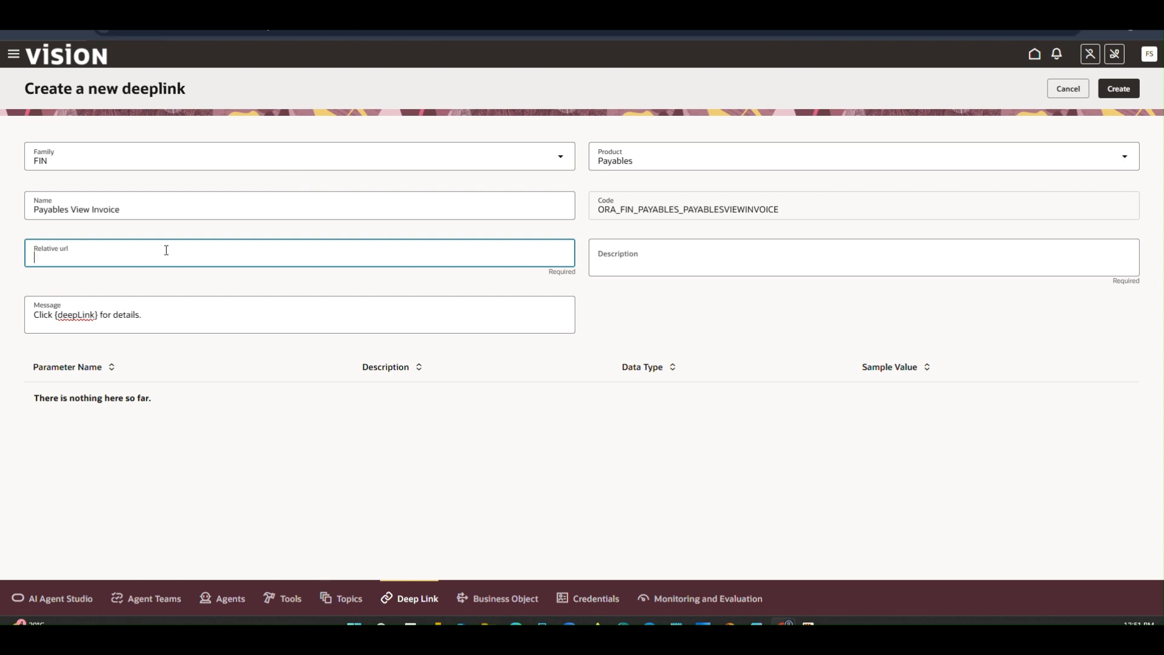
pyautogui.hotkey('ctrl', 'Tab')
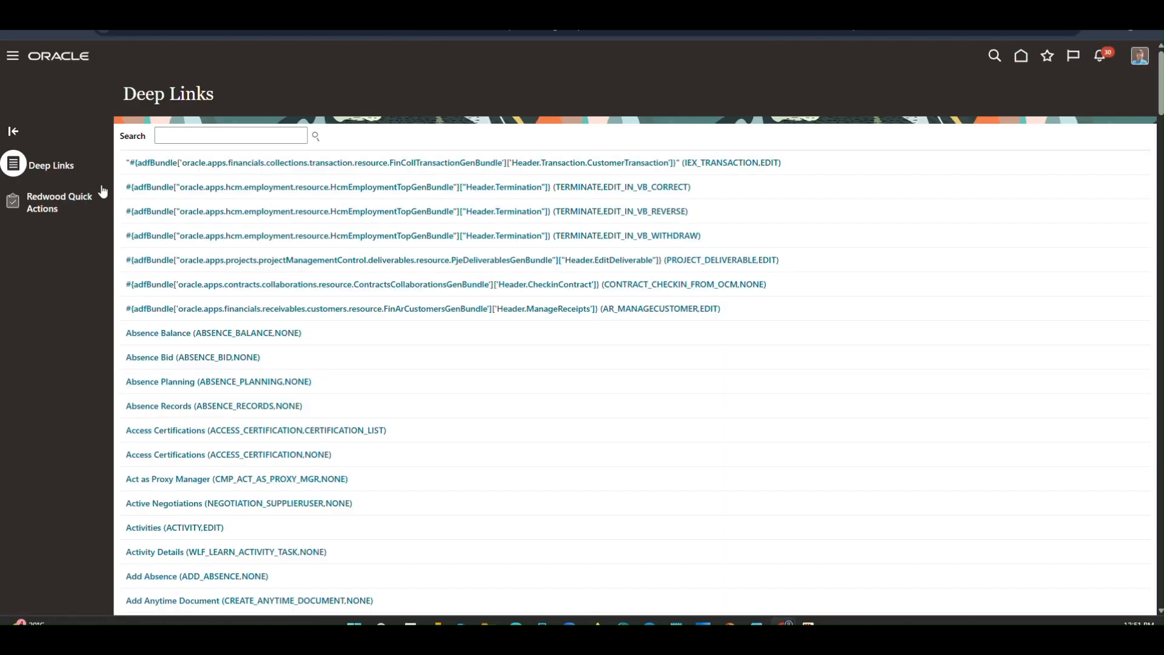
pyautogui.moveTo(125, 94); pyautogui.dragTo(317, 101)
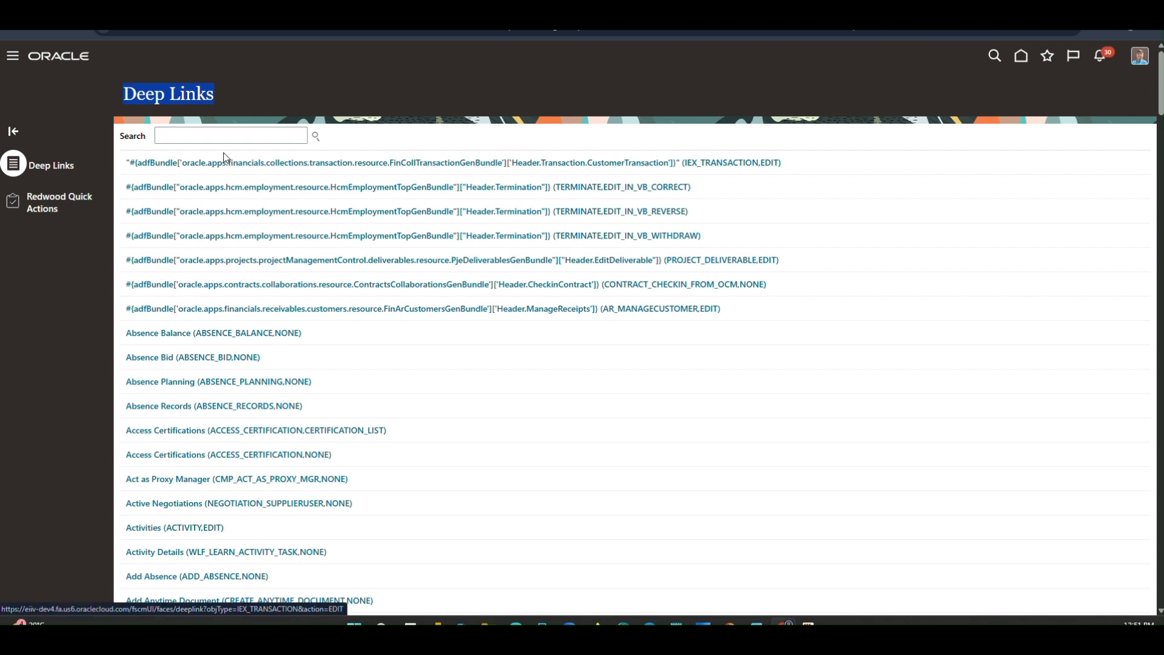
pyautogui.click(232, 135)
pyautogui.write('Invoice')
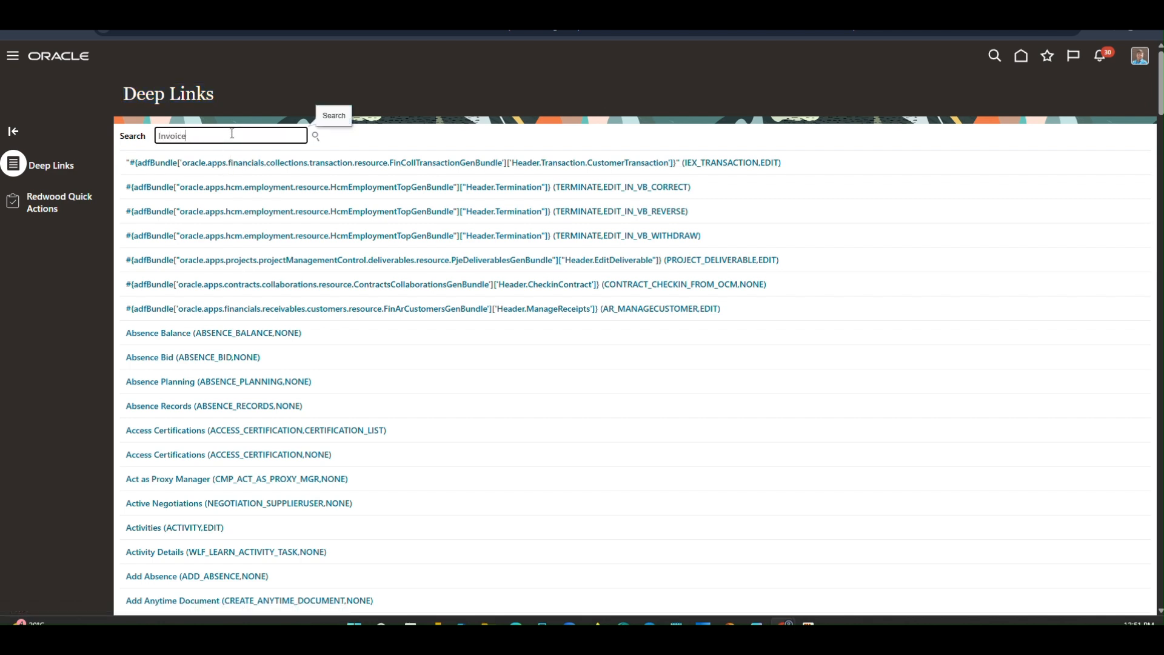
pyautogui.click(317, 134)
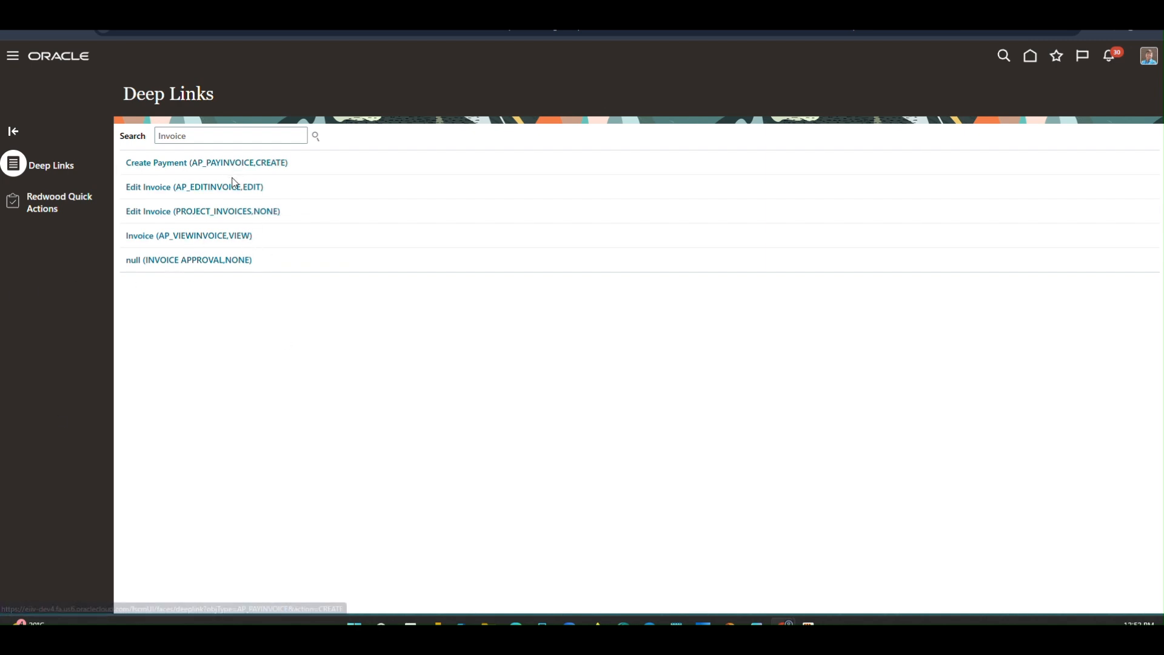
pyautogui.rightClick(164, 186)
pyautogui.click(259, 303)
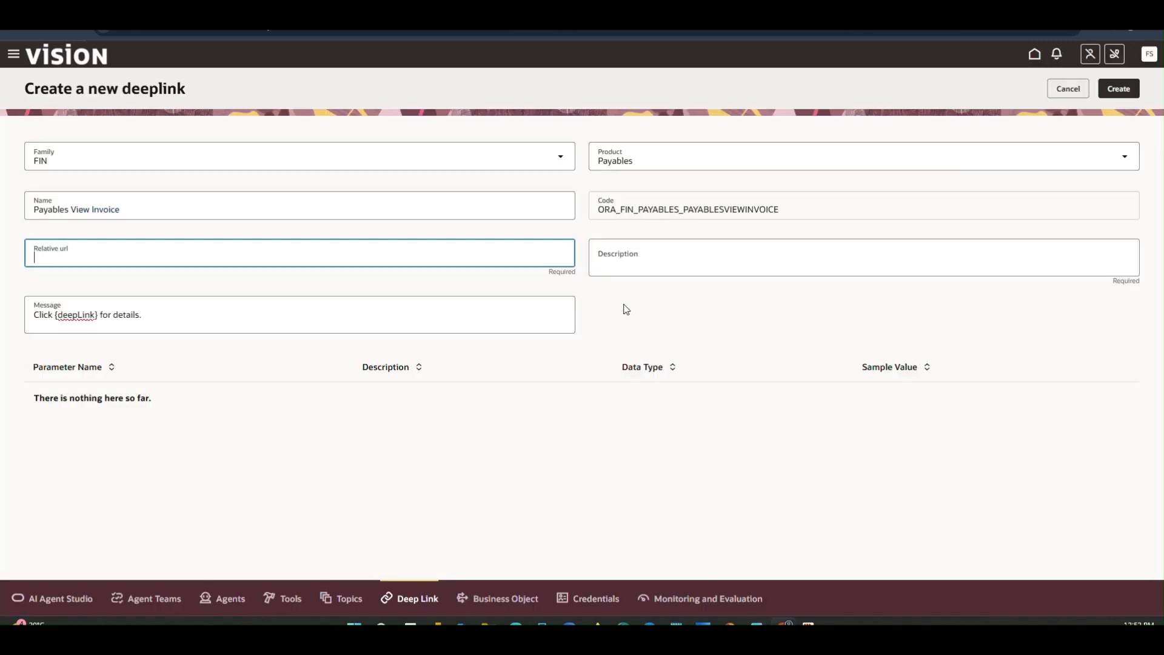
# - Back in the new deep link form, paste the copied URL into the Description and remove everything before /fscmUI
pyautogui.click(680, 249)
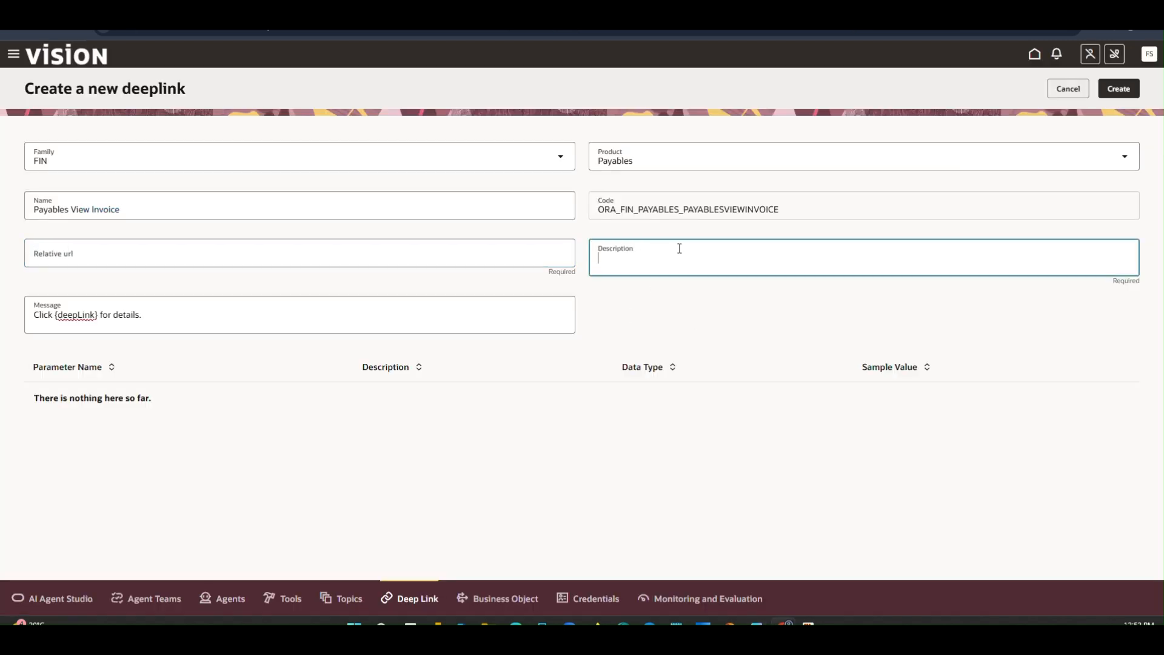
pyautogui.hotkey('ctrl', 'v')
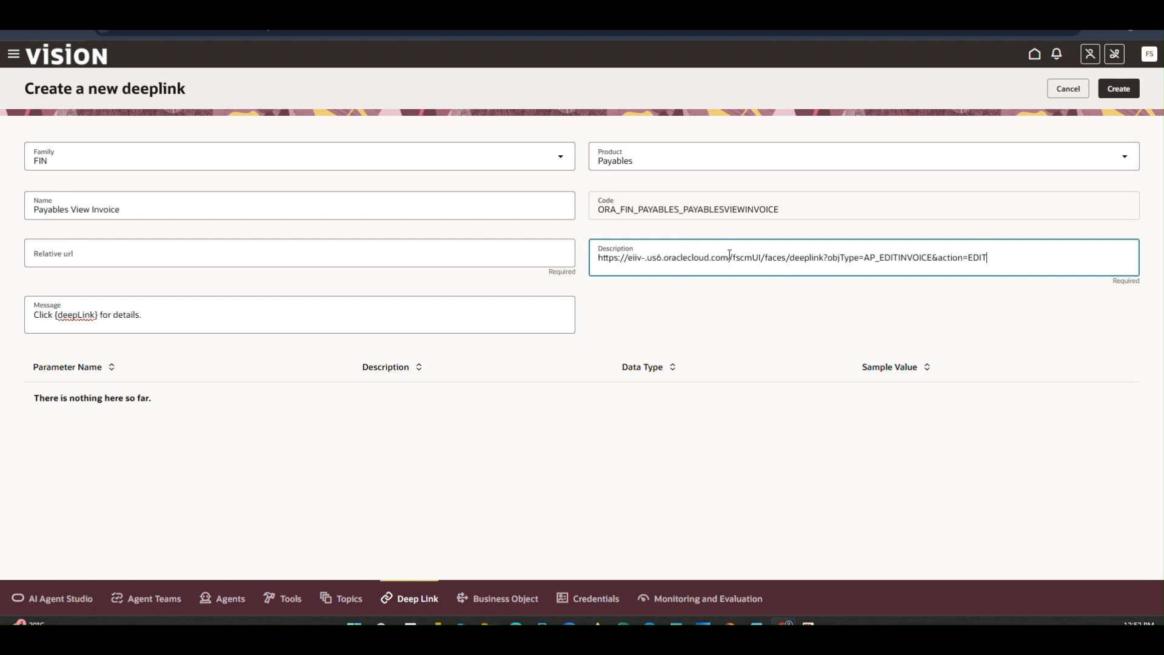
pyautogui.moveTo(729, 254); pyautogui.dragTo(576, 273)
pyautogui.press('BackSpace')
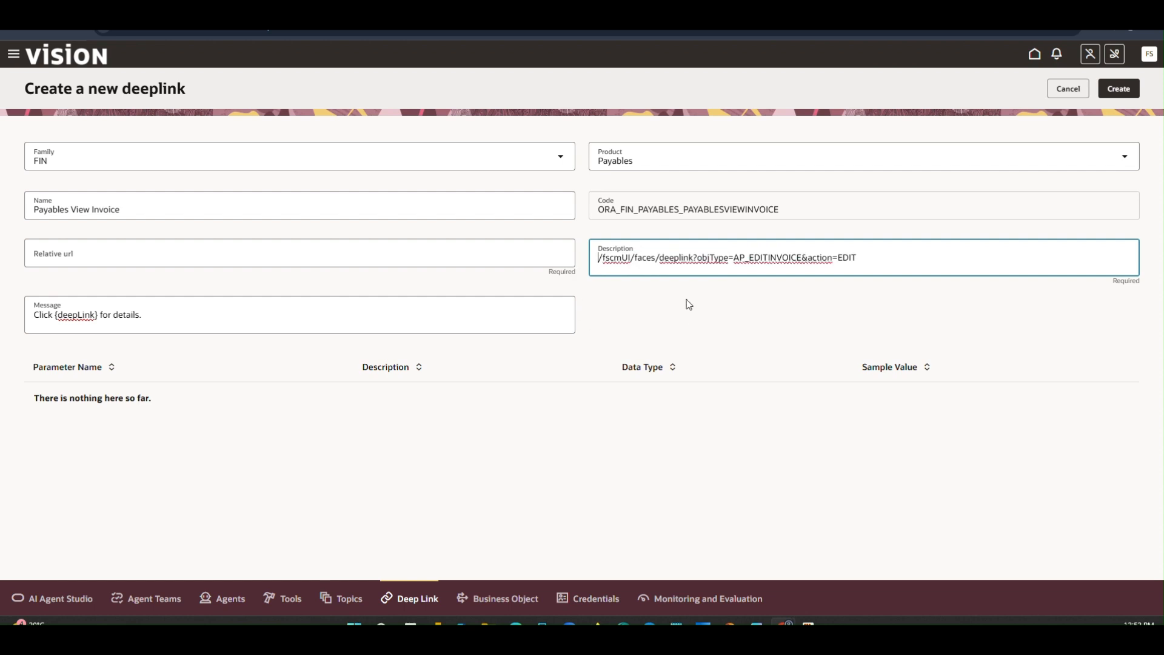
# - Append "&objKey=InvoiceId={InvoiceId}" to the end of the pasted URL path
pyautogui.moveTo(700, 259); pyautogui.dragTo(863, 259)
pyautogui.click(863, 259)
pyautogui.write('&objKey=InvoiceId=')
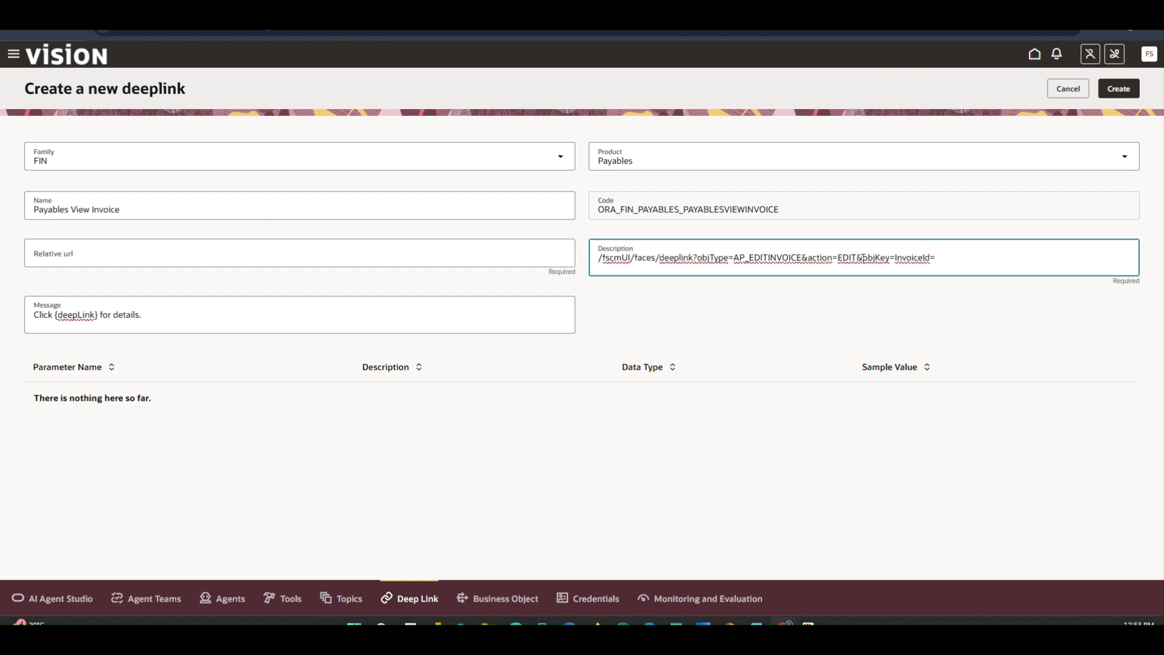
pyautogui.write('{InvoiceId}')
# - Move the completed URL path from the Description to the Relative url field
pyautogui.hotkey('ctrl', 'a')
pyautogui.press('BackSpace')
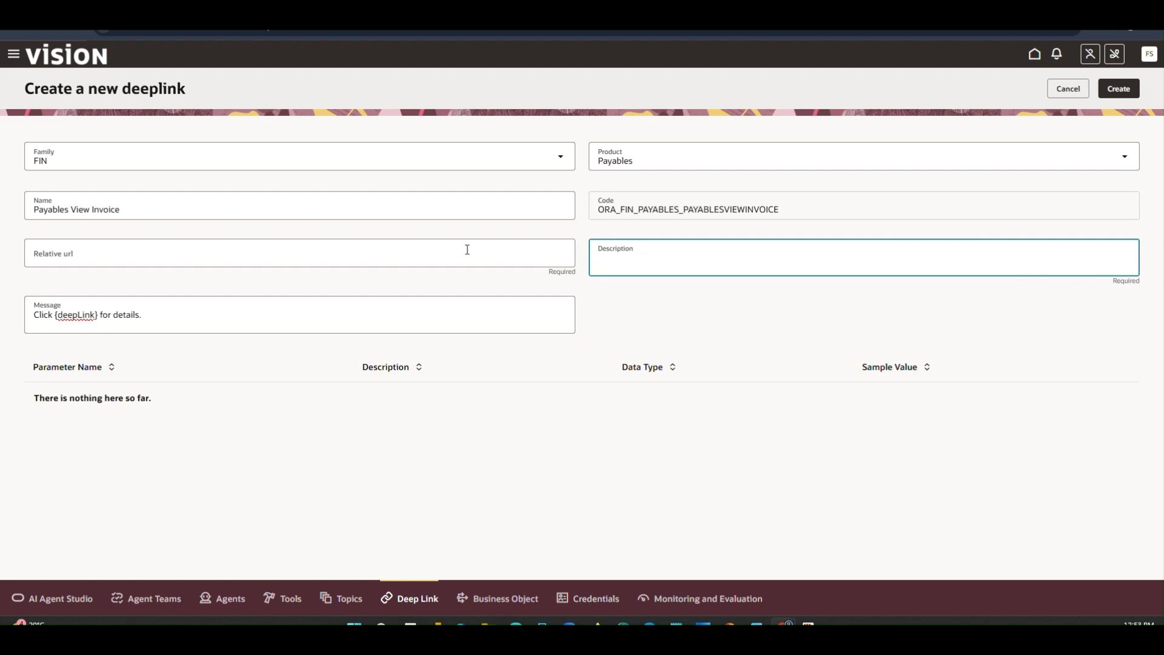
pyautogui.click(318, 255)
pyautogui.hotkey('ctrl', 'v')
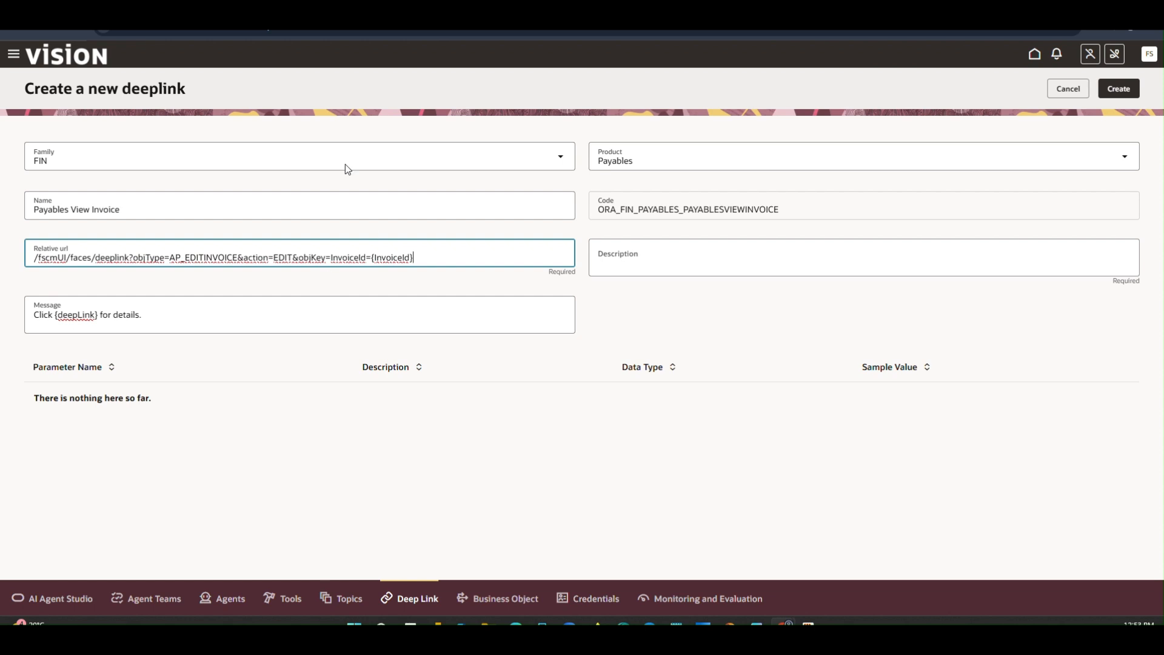
# - Switch to the Oracle Deep Links page, open Redwood Quick Actions and set the view to Order Management
pyautogui.click(432, 11)
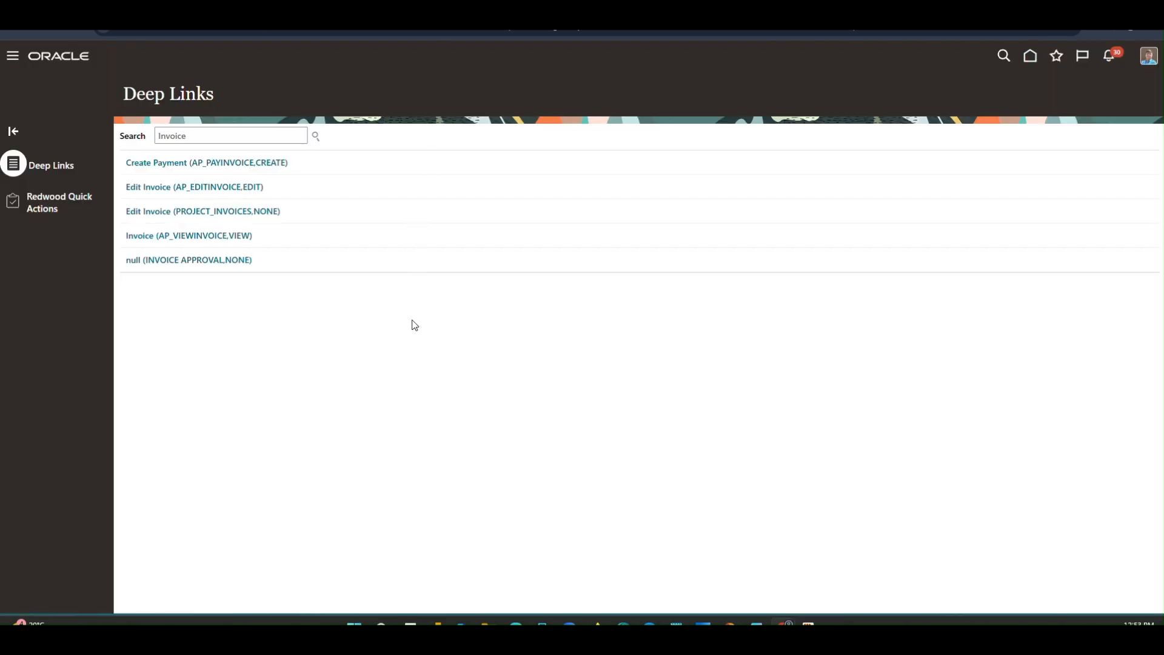
pyautogui.click(44, 206)
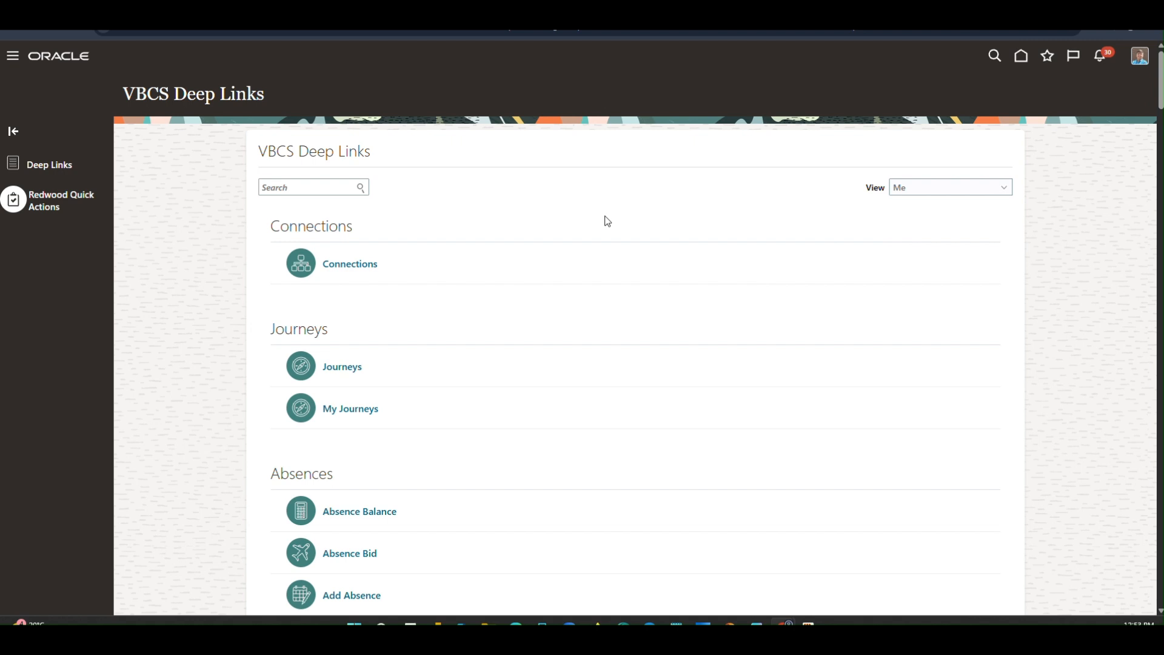
pyautogui.click(900, 195)
pyautogui.click(952, 286)
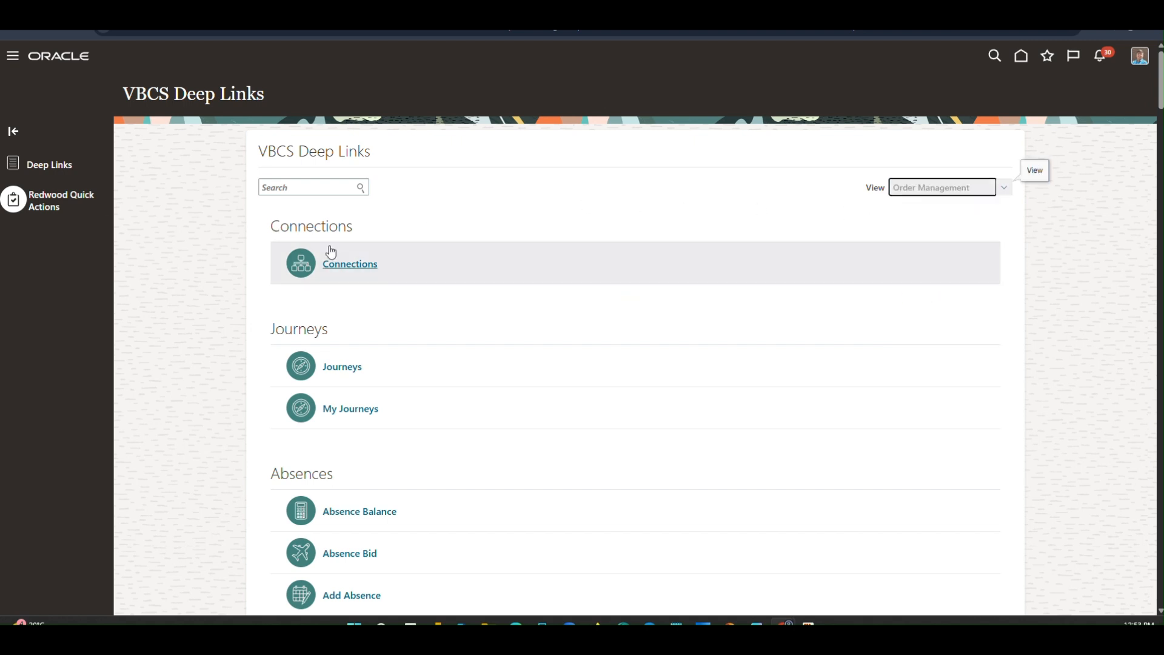
# - Copy the link address of Create Sales Order (New) in the Order Management section
pyautogui.click(295, 189)
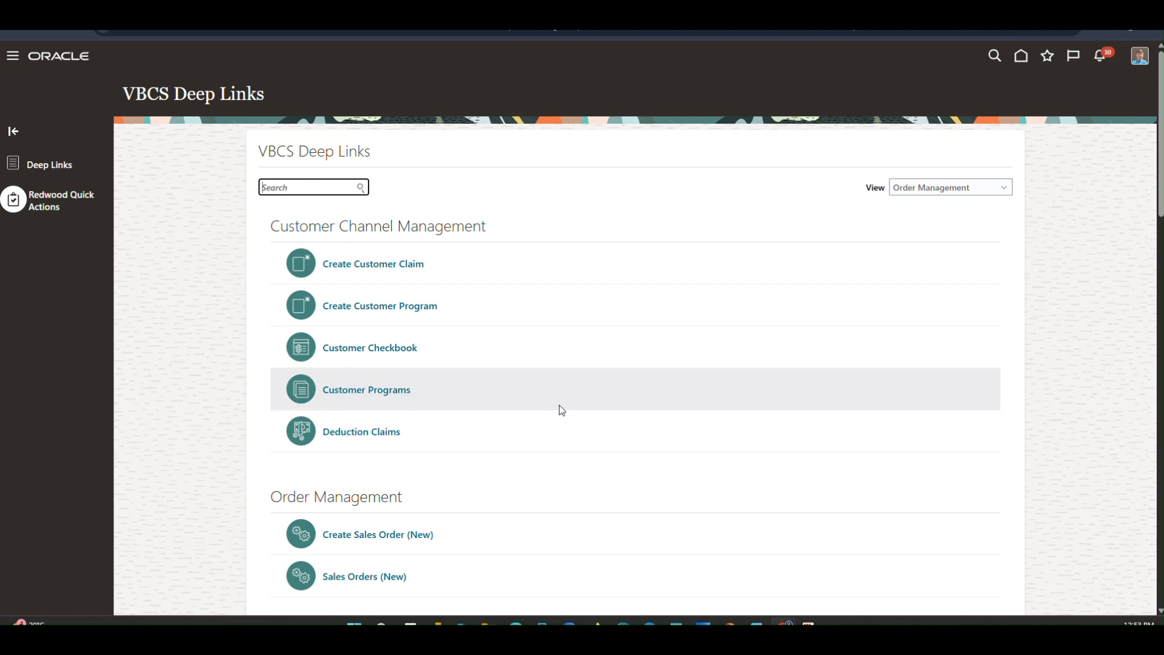
pyautogui.scroll(-3, 410, 382)
pyautogui.rightClick(404, 353)
pyautogui.click(473, 464)
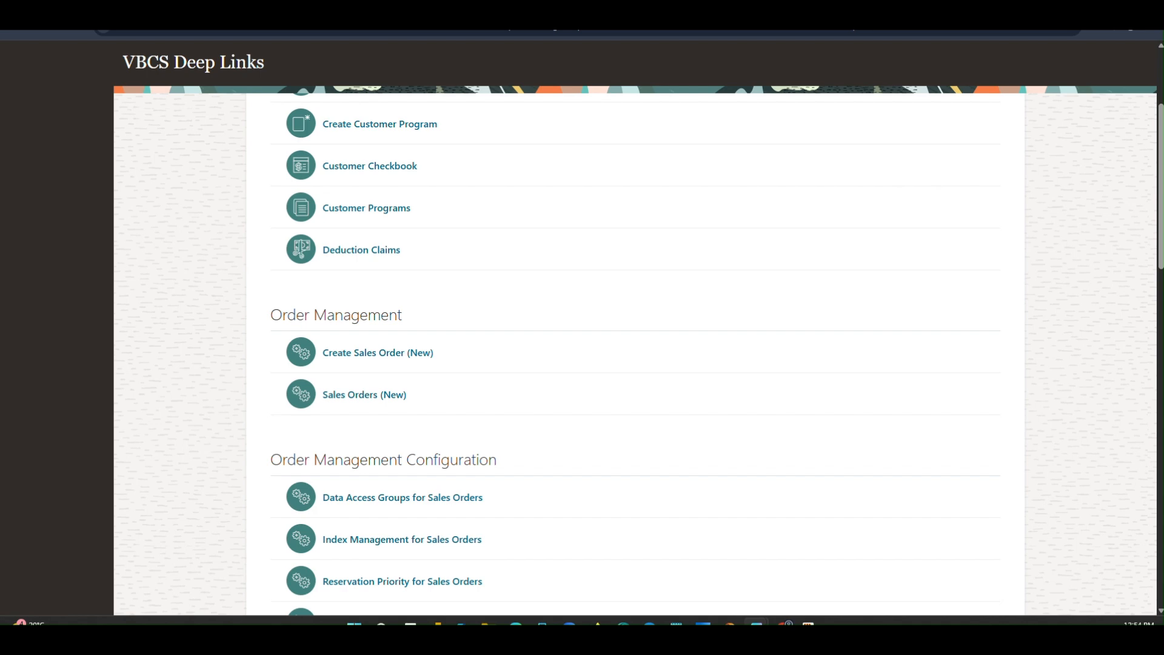
# - Back in the form, paste the copied sales order link into the Description and cut it to /fscmUI/redwood/order-management-orders/manage/
pyautogui.hotkey('alt', 'Tab')
pyautogui.click(730, 268)
pyautogui.hotkey('ctrl', 'v')
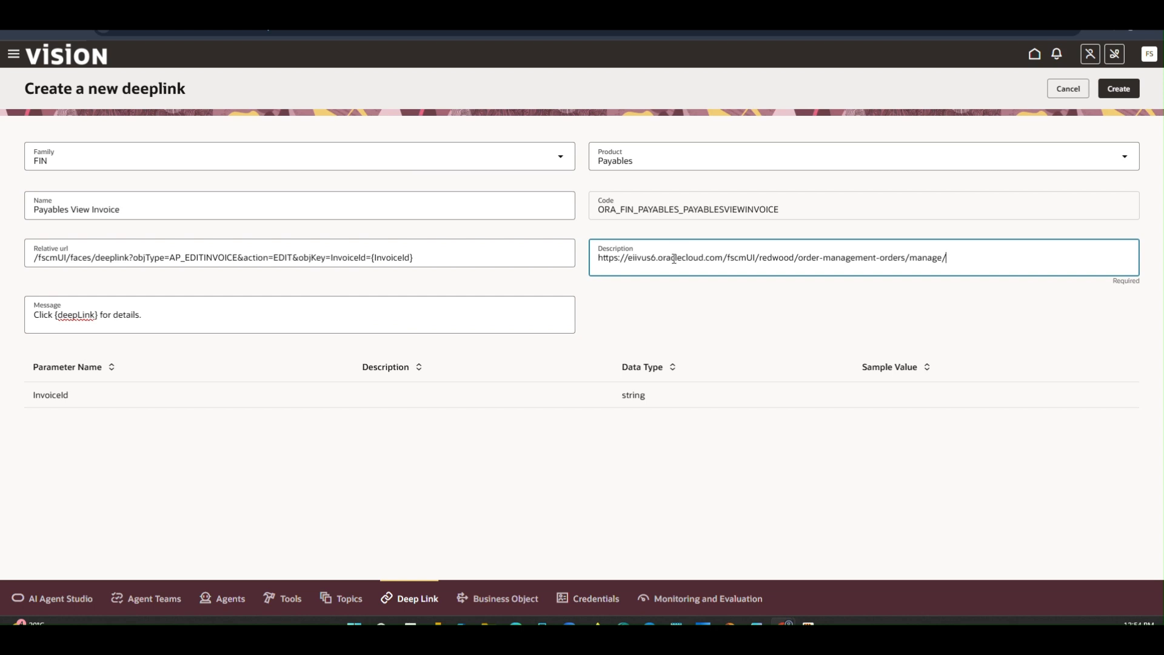
pyautogui.moveTo(723, 257); pyautogui.dragTo(547, 257)
pyautogui.press('BackSpace')
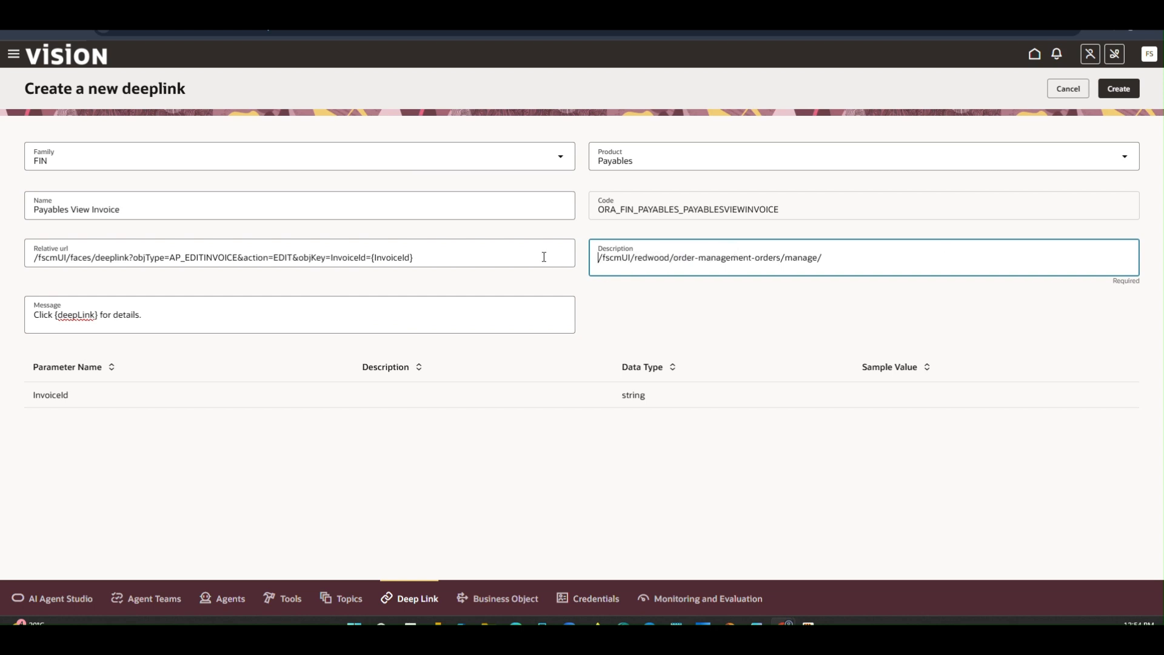
pyautogui.moveTo(636, 257); pyautogui.dragTo(760, 258)
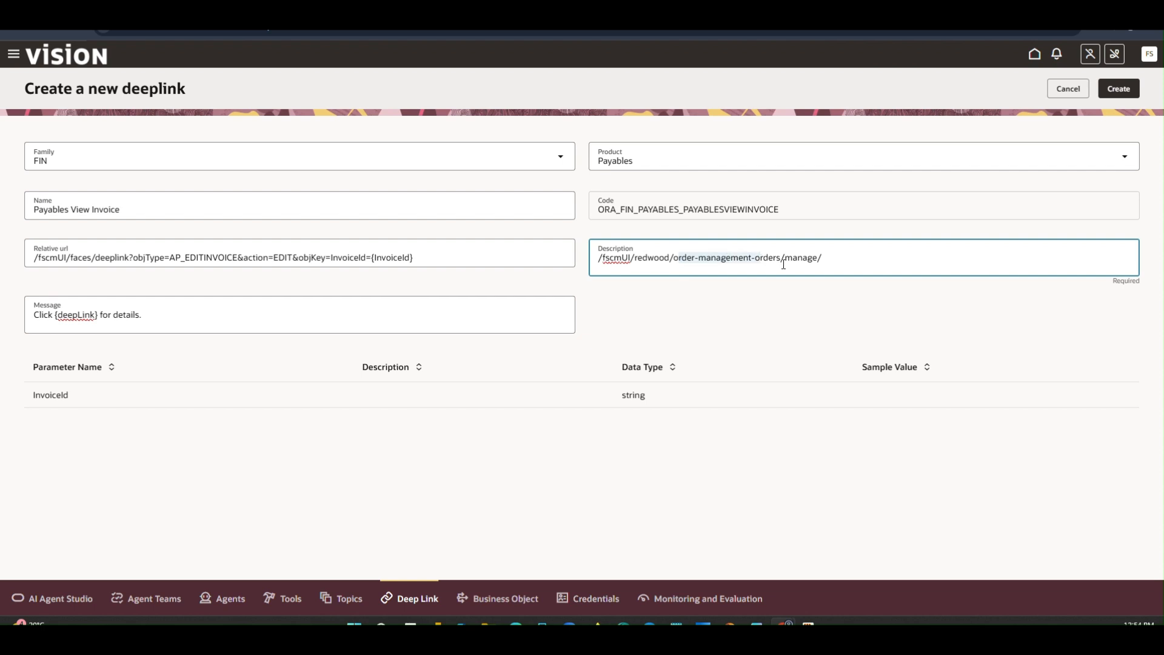
pyautogui.click(848, 250)
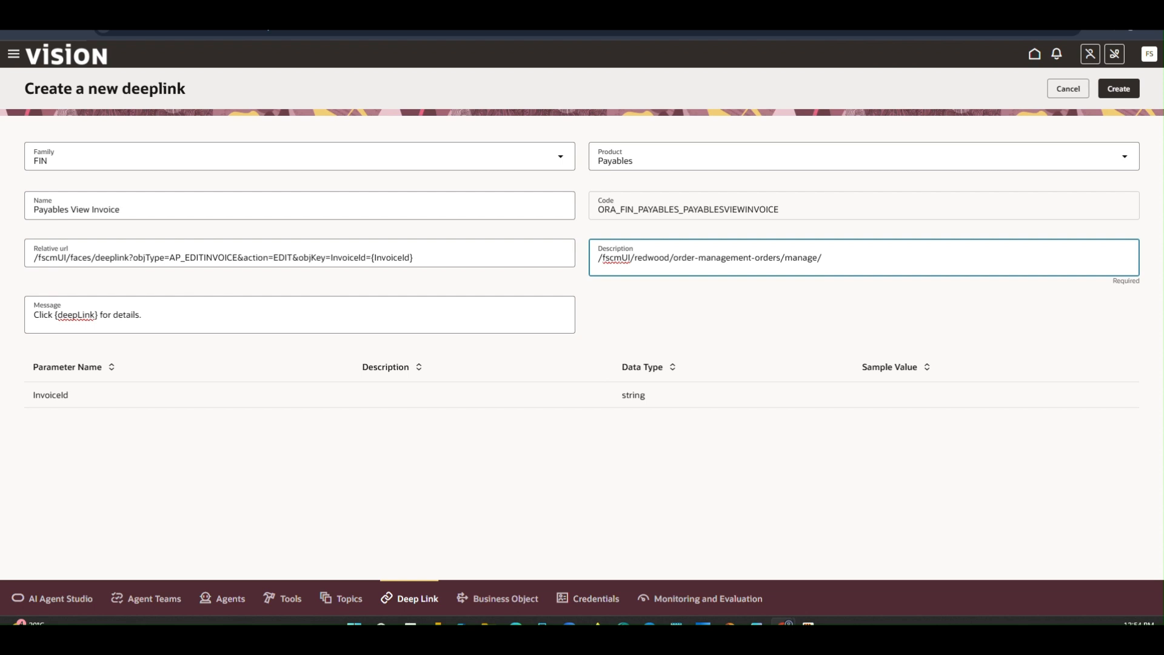
# - Clear the sales order path from the deep link's Description
pyautogui.hotkey('alt', 'Tab')
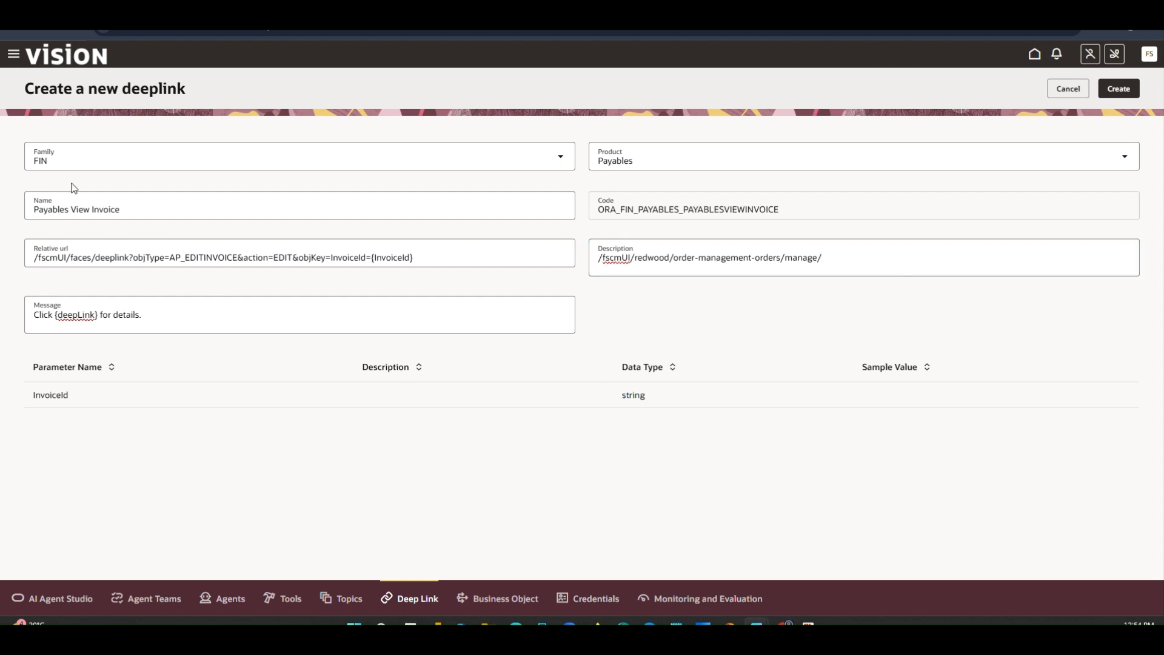
pyautogui.click(406, 36)
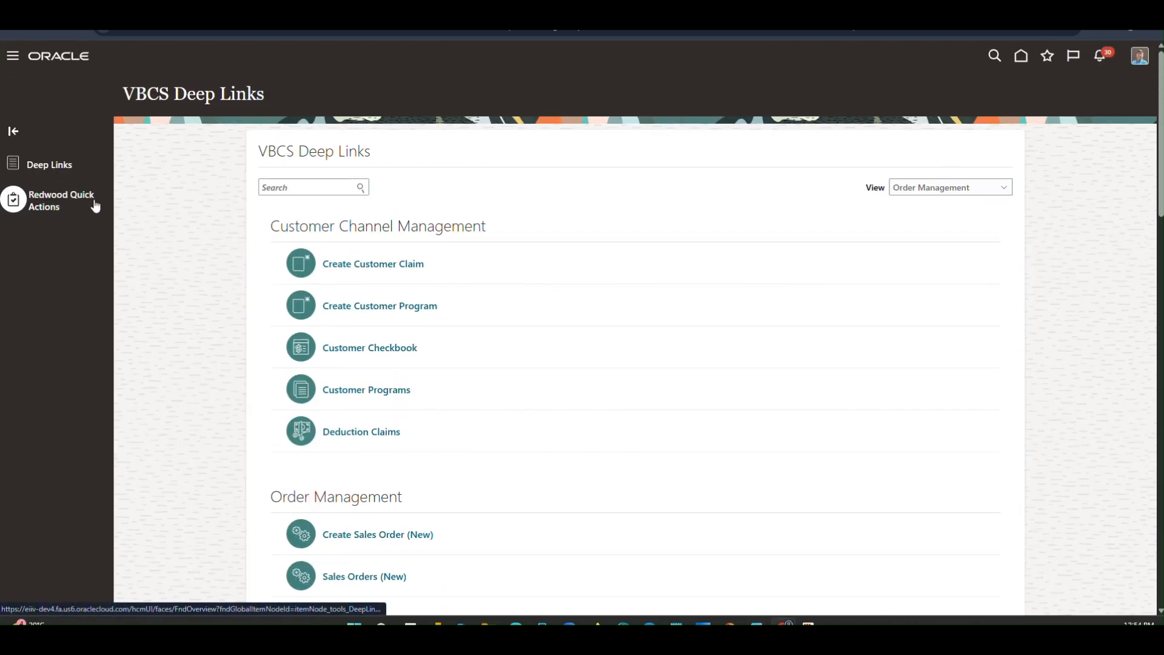
pyautogui.click(272, 15)
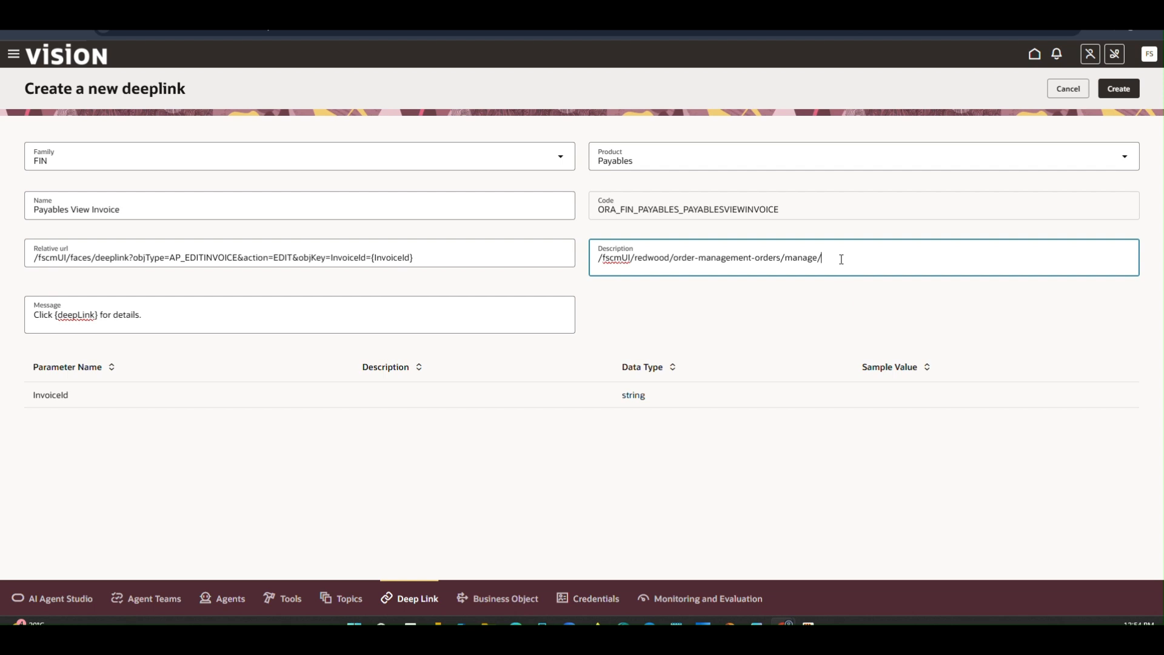
pyautogui.moveTo(841, 259); pyautogui.dragTo(569, 271)
pyautogui.press('BackSpace')
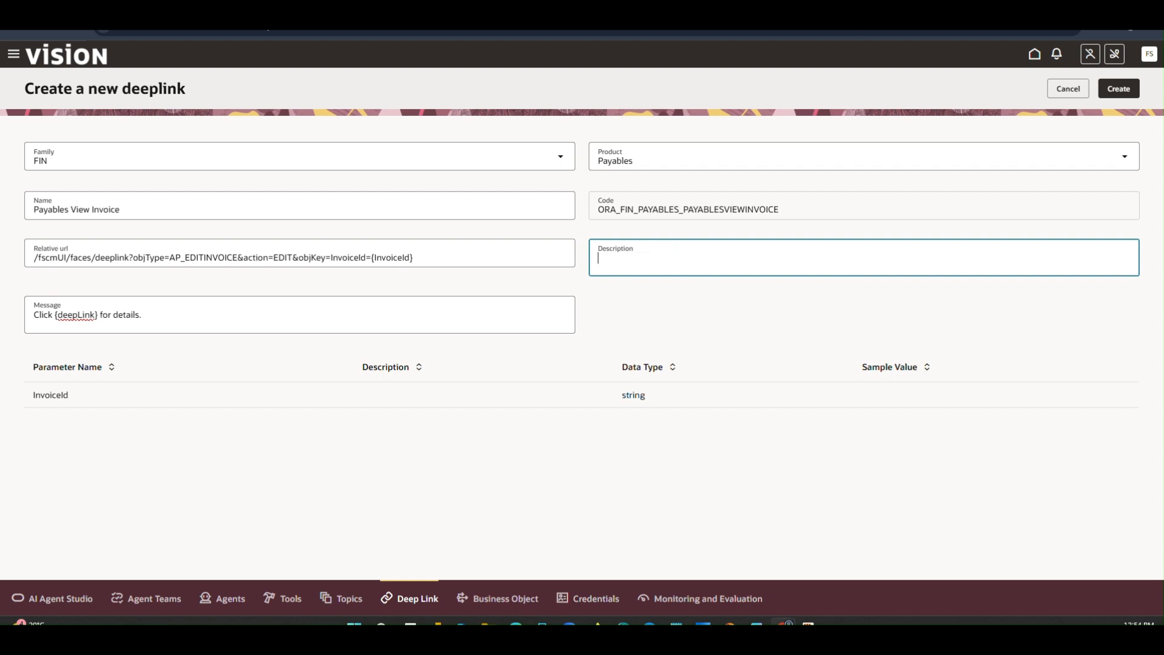
pyautogui.hotkey('alt', 'Tab')
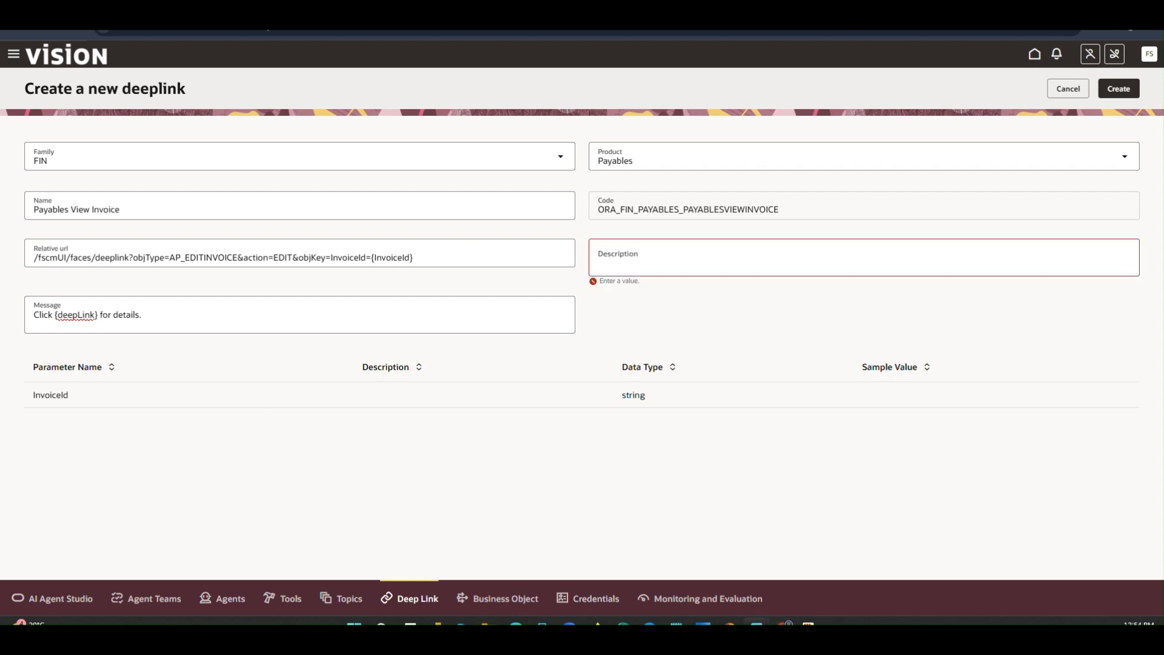
pyautogui.click(665, 254)
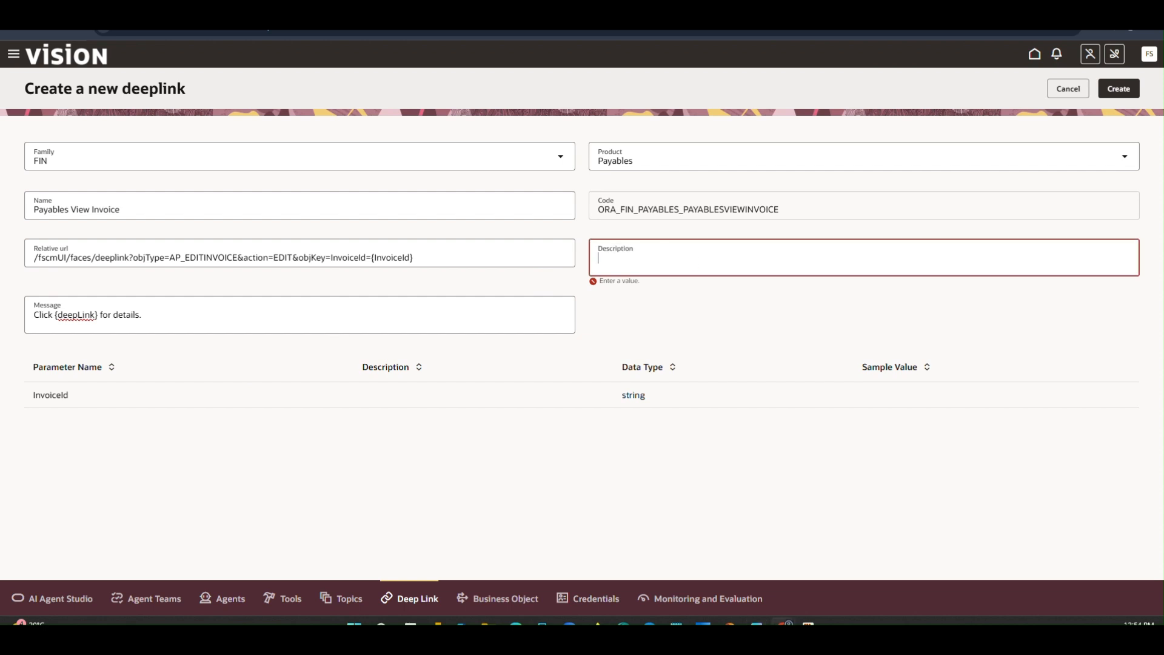
pyautogui.hotkey('alt', 'Tab')
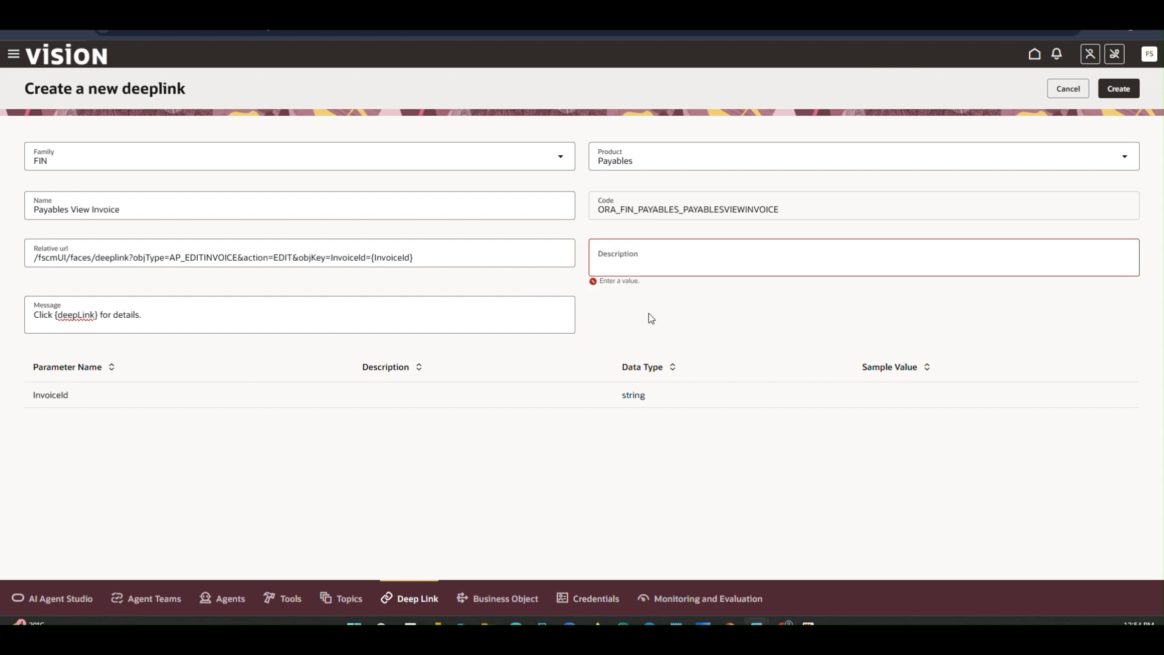
# - Enter the description "A link allowing users to view AP Invoices detail" for the deep link
pyautogui.click(653, 268)
pyautogui.write('A link to')
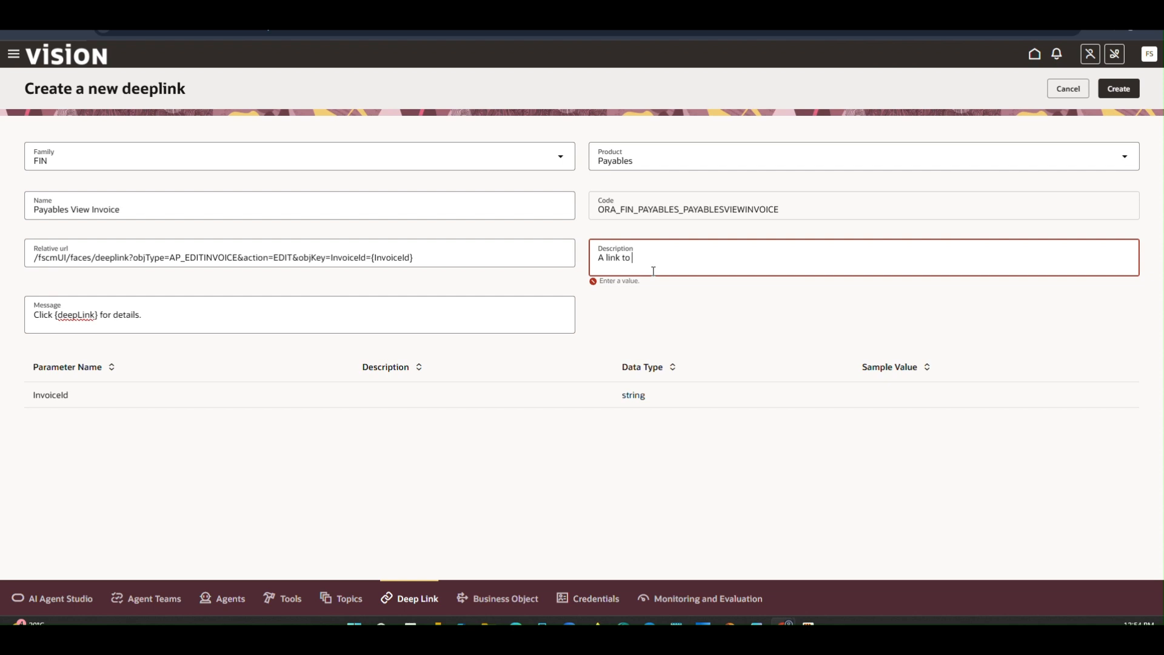
pyautogui.press('BackSpace')
pyautogui.press('BackSpace')
pyautogui.press('BackSpace')
pyautogui.write('allowing users to view AP Invoices detail')
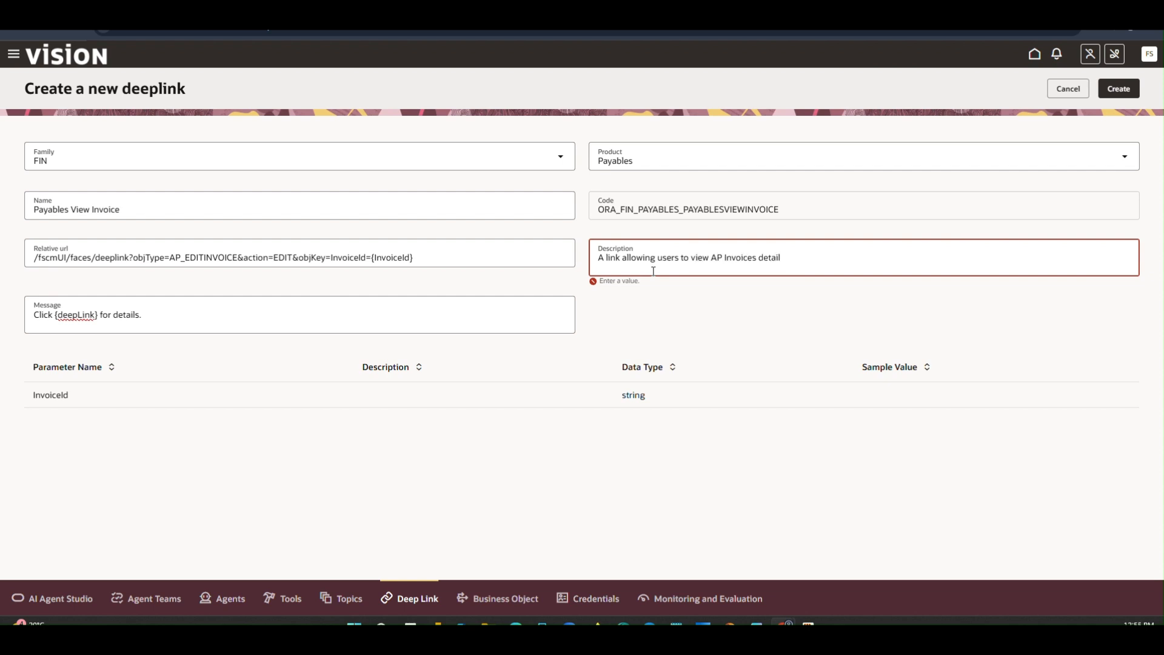
# - Reword the deep link's Message to "Click {deepLink} for details of the invoice transactions"
pyautogui.click(631, 312)
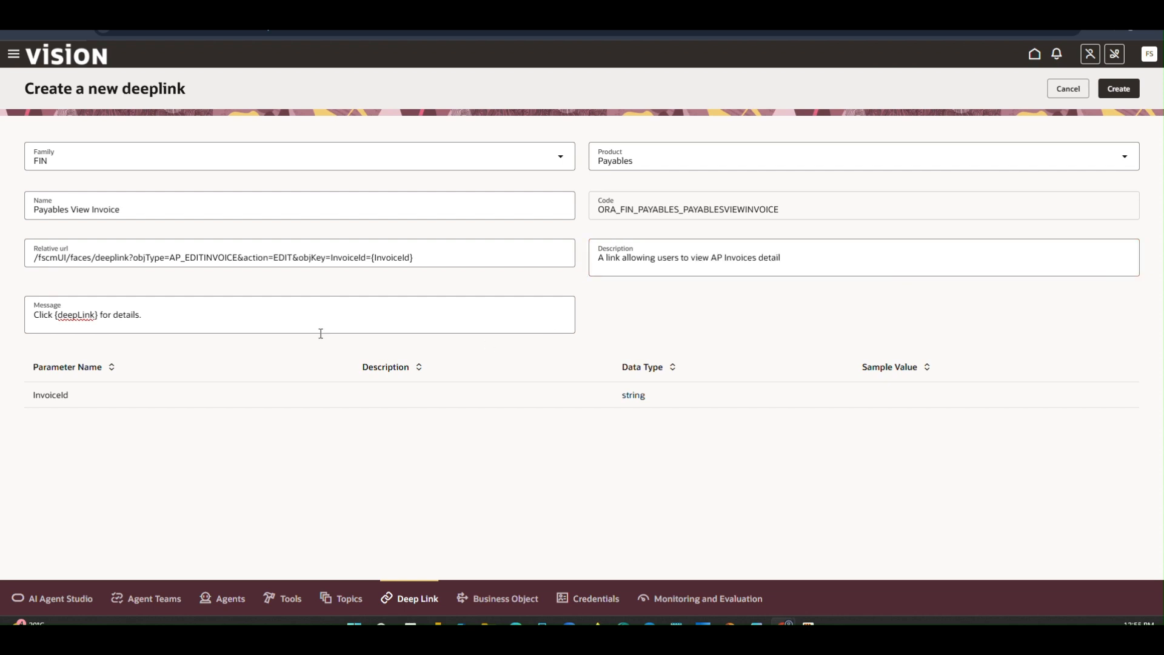
pyautogui.click(152, 315)
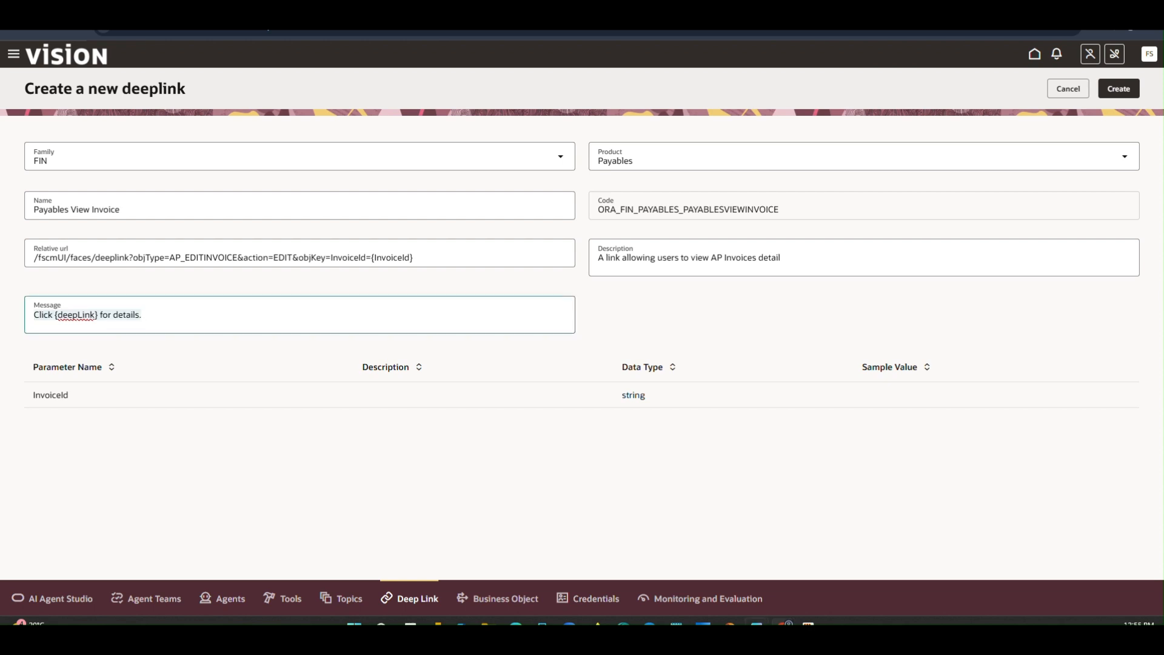
pyautogui.click(153, 312)
pyautogui.press('BackSpace')
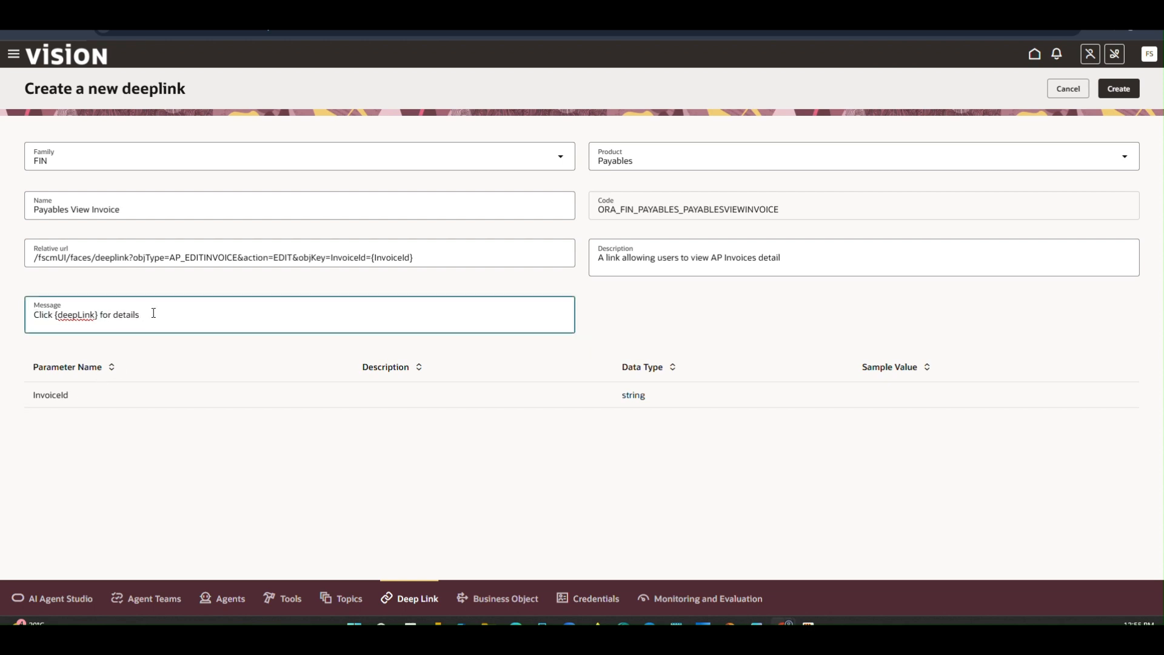
pyautogui.write('fo')
pyautogui.press('BackSpace')
pyautogui.press('BackSpace')
pyautogui.write('of')
pyautogui.write('nvoice transactions')
pyautogui.click(545, 404)
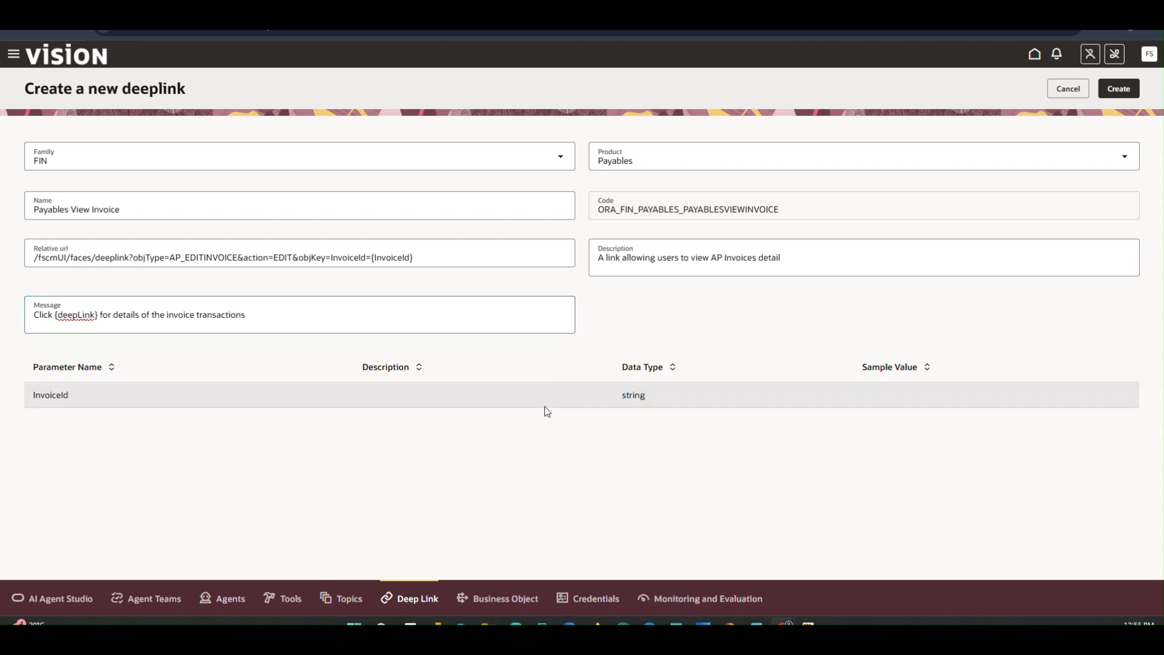
pyautogui.click(410, 408)
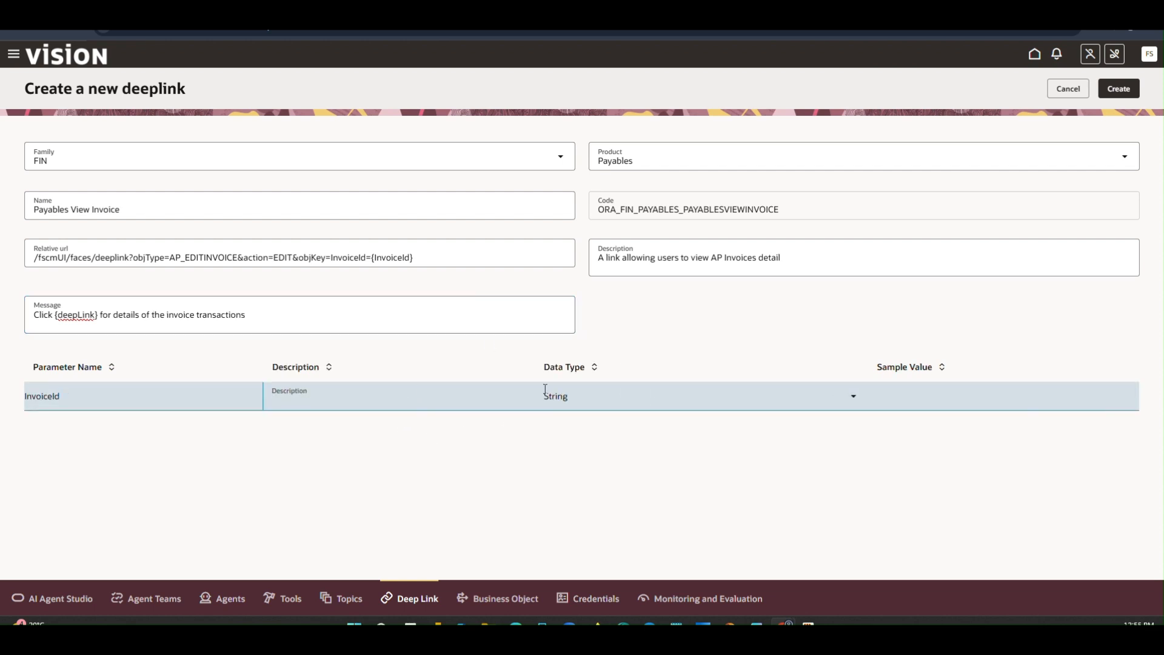
pyautogui.moveTo(424, 257); pyautogui.dragTo(373, 256)
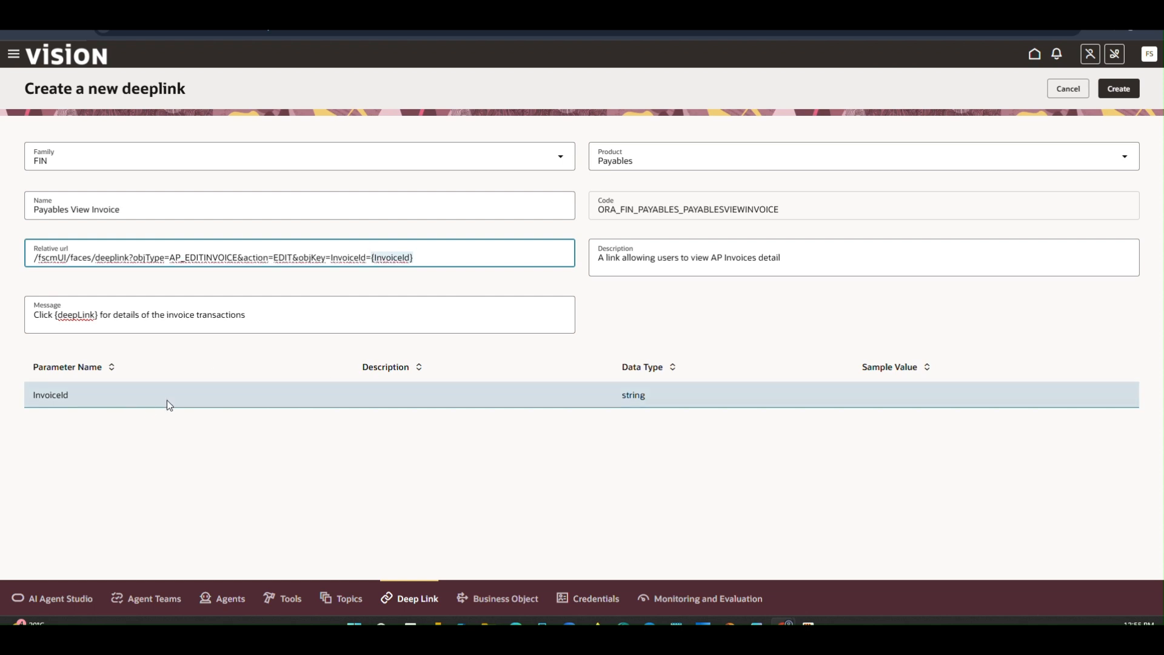
pyautogui.click(403, 399)
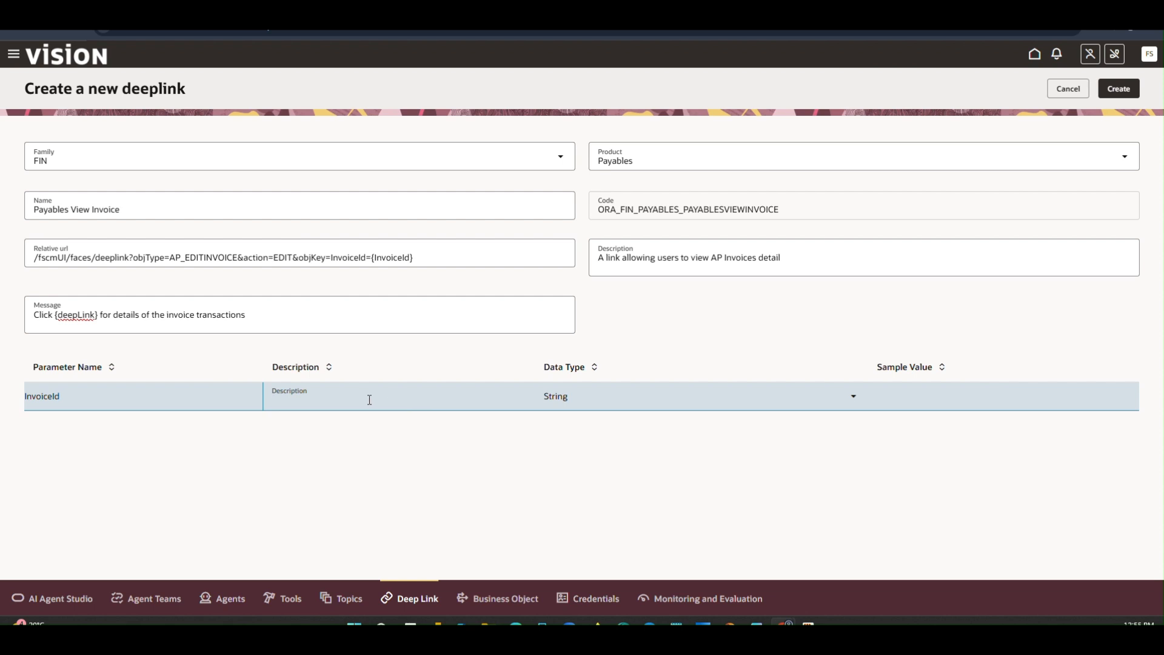
pyautogui.click(363, 398)
pyautogui.write('Invoice Internal ID')
pyautogui.click(922, 396)
pyautogui.write('3543543543')
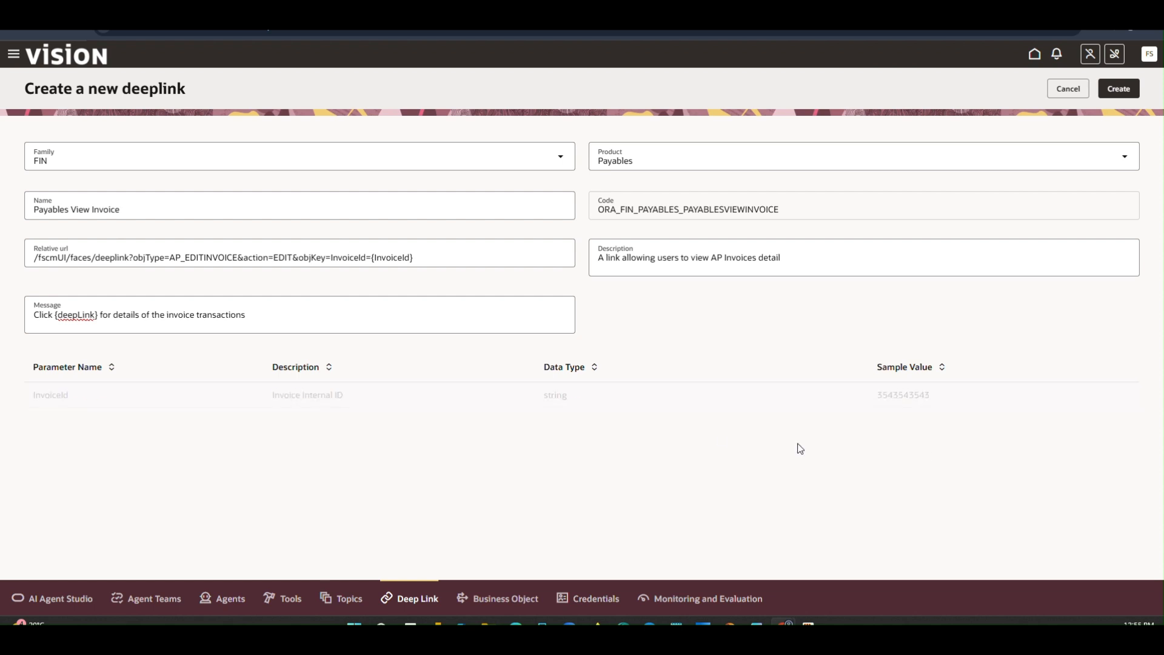
# - Keep InvoiceId's data type as String and create the Payables View Invoice deep link
pyautogui.click(628, 400)
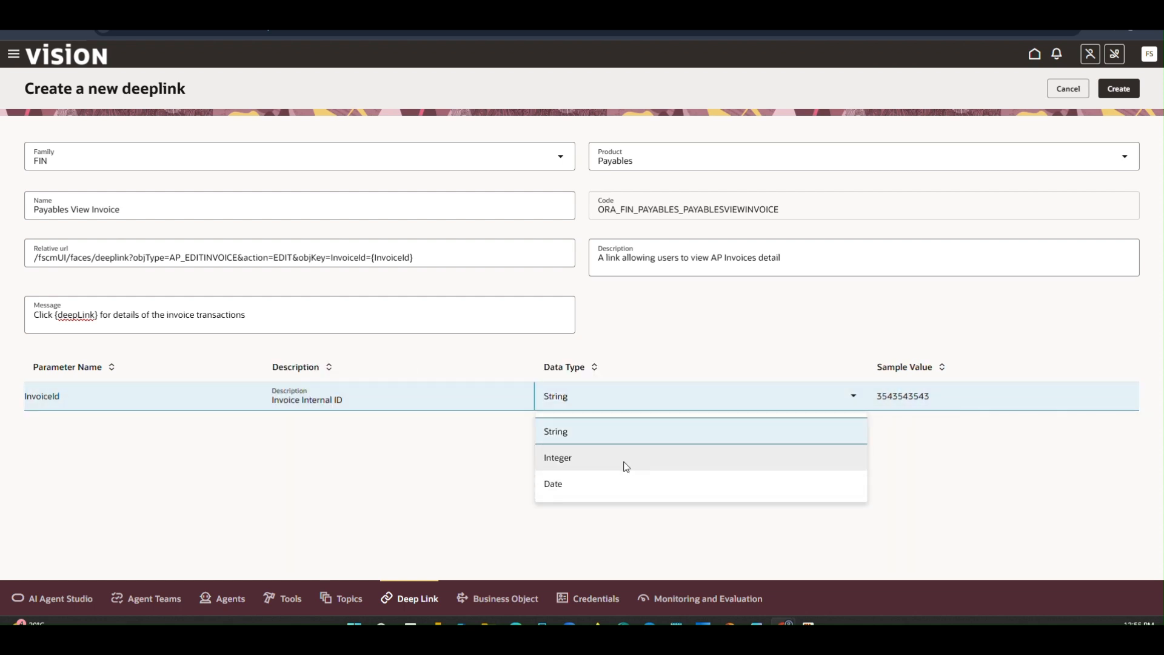
pyautogui.click(475, 455)
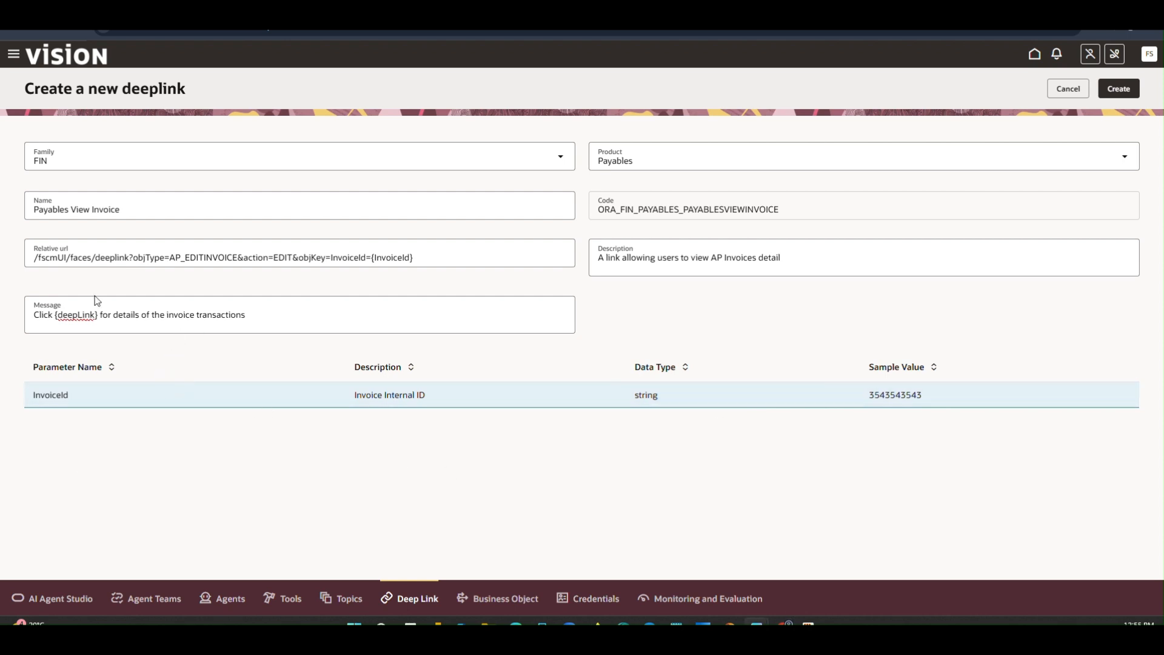
pyautogui.click(1118, 89)
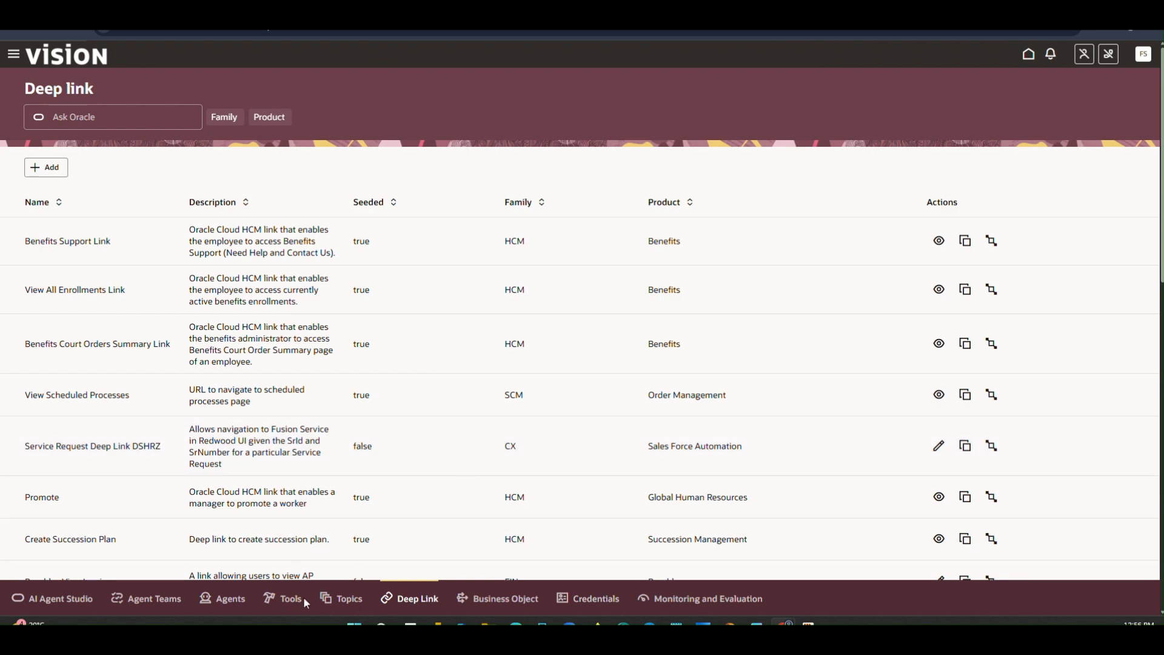
# - Start a new tool in the Tools Library with the type Deep Link and the name "Payables Invoice View"
pyautogui.click(283, 602)
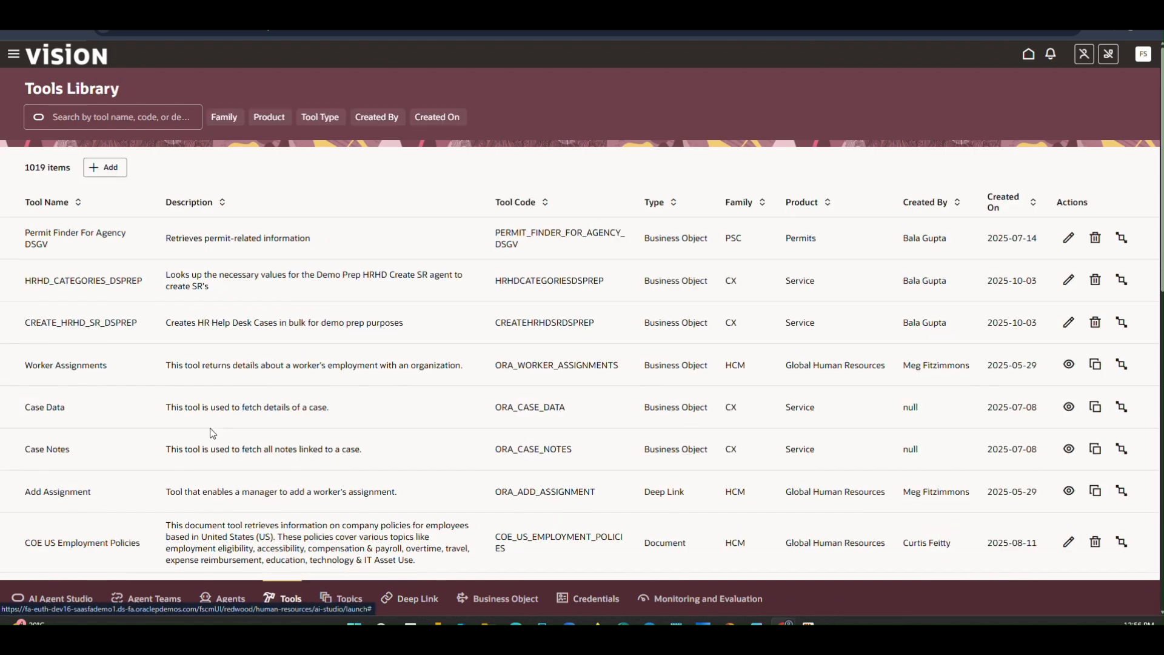
pyautogui.click(104, 165)
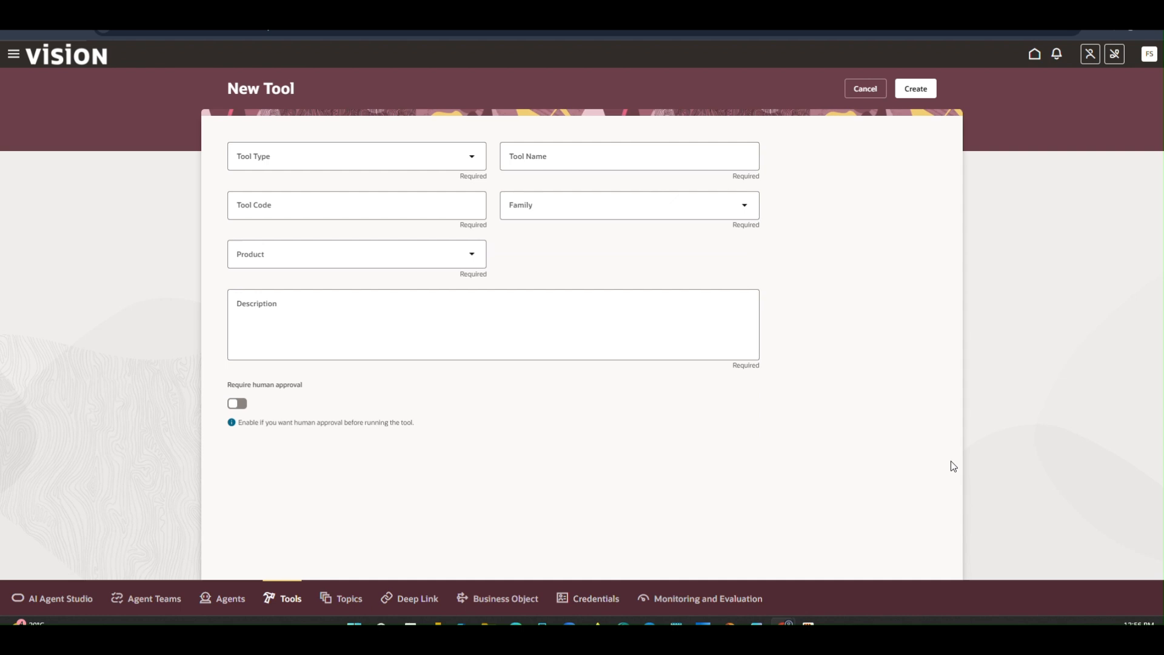
pyautogui.click(340, 147)
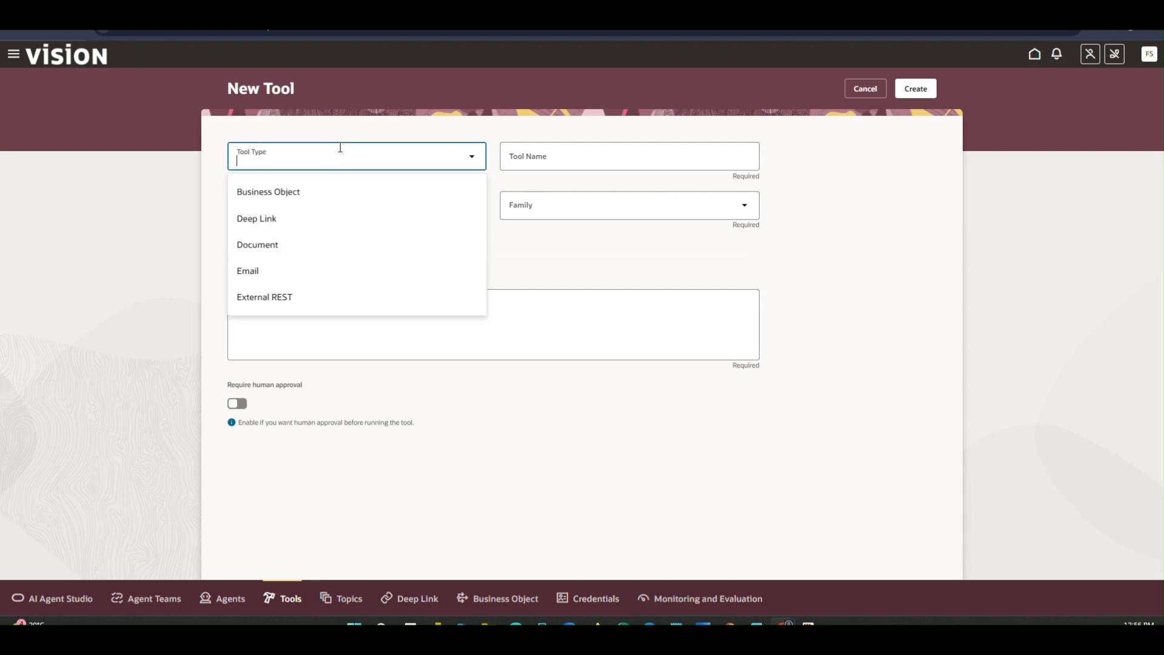
pyautogui.click(314, 217)
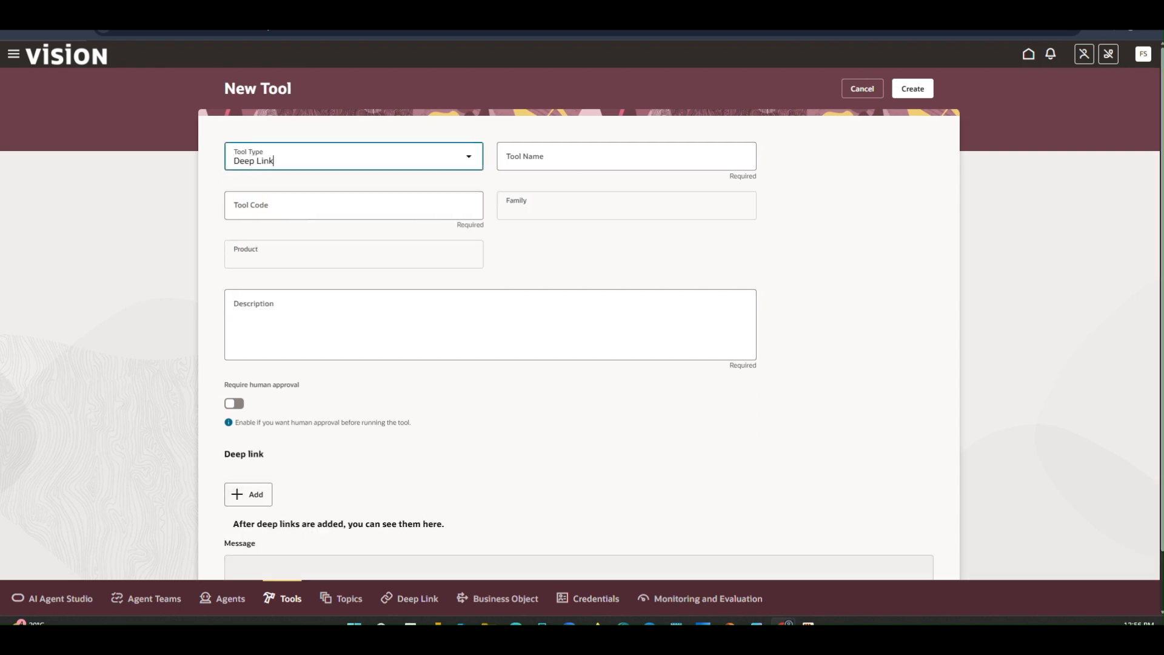
pyautogui.click(606, 156)
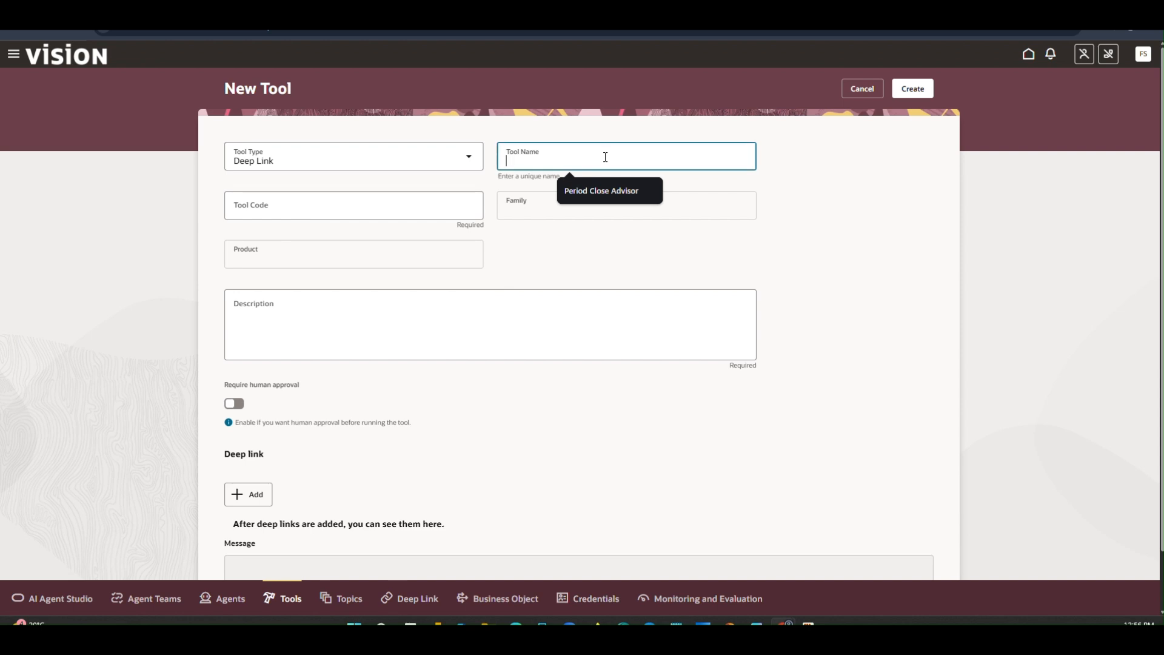
pyautogui.write('Paya')
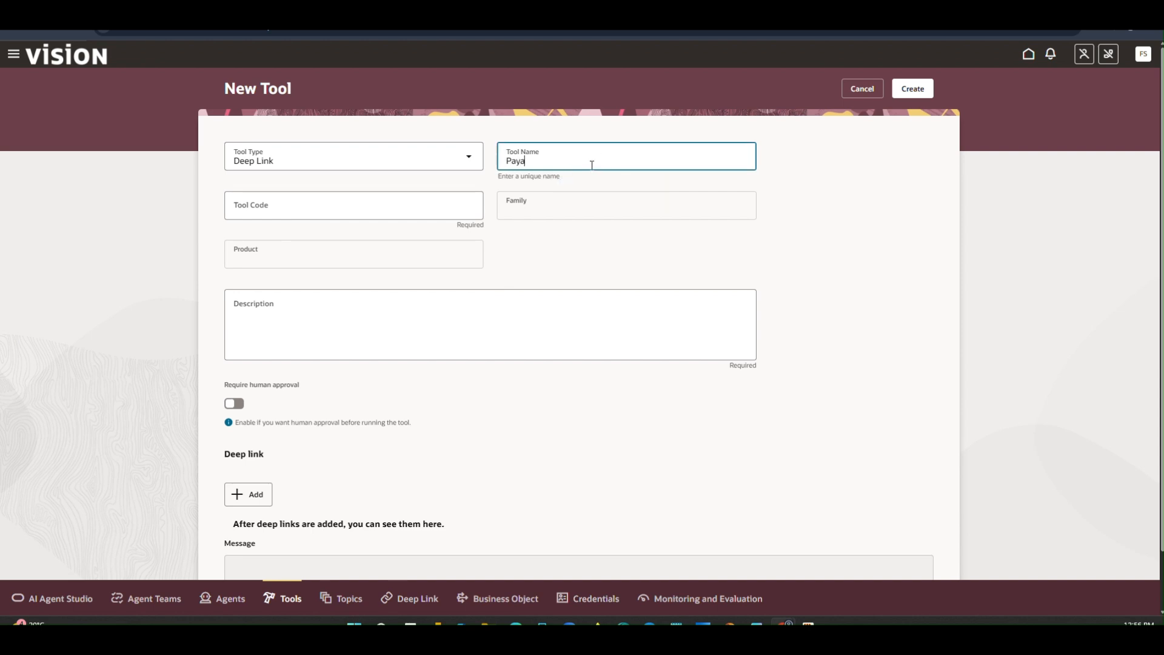
pyautogui.write('bles Invoice View')
pyautogui.click(551, 237)
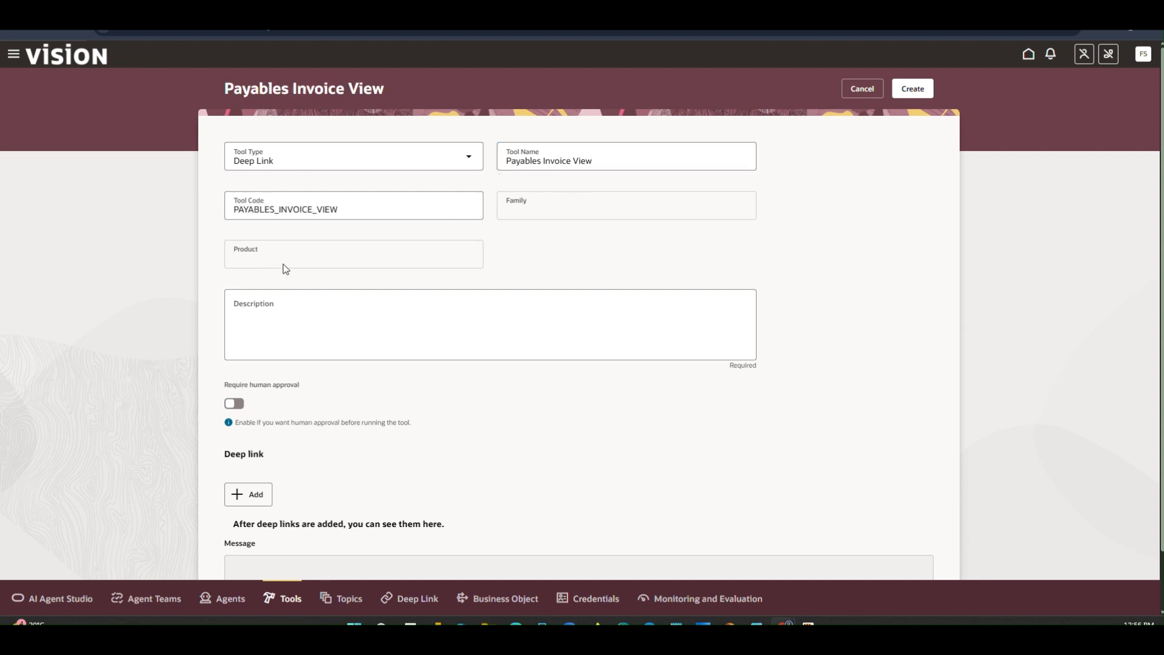
# - Enter the tool description "This tool will help users providing the link to view invoice transactions"
pyautogui.scroll(-1, 285, 270)
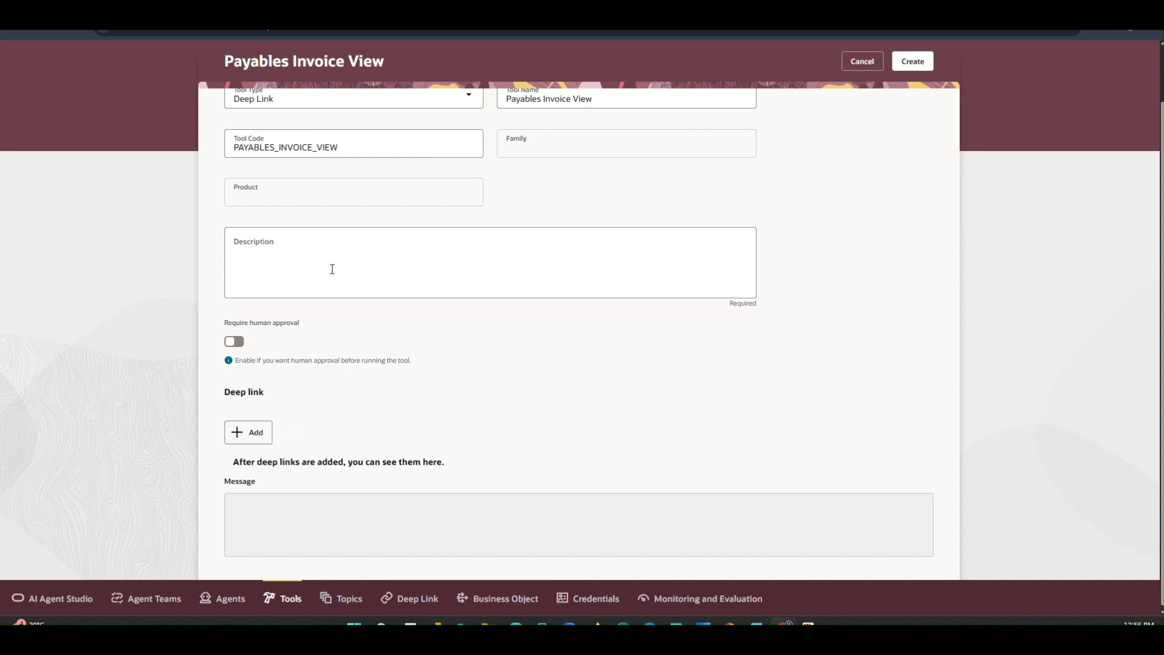
pyautogui.click(298, 260)
pyautogui.write('This tool well')
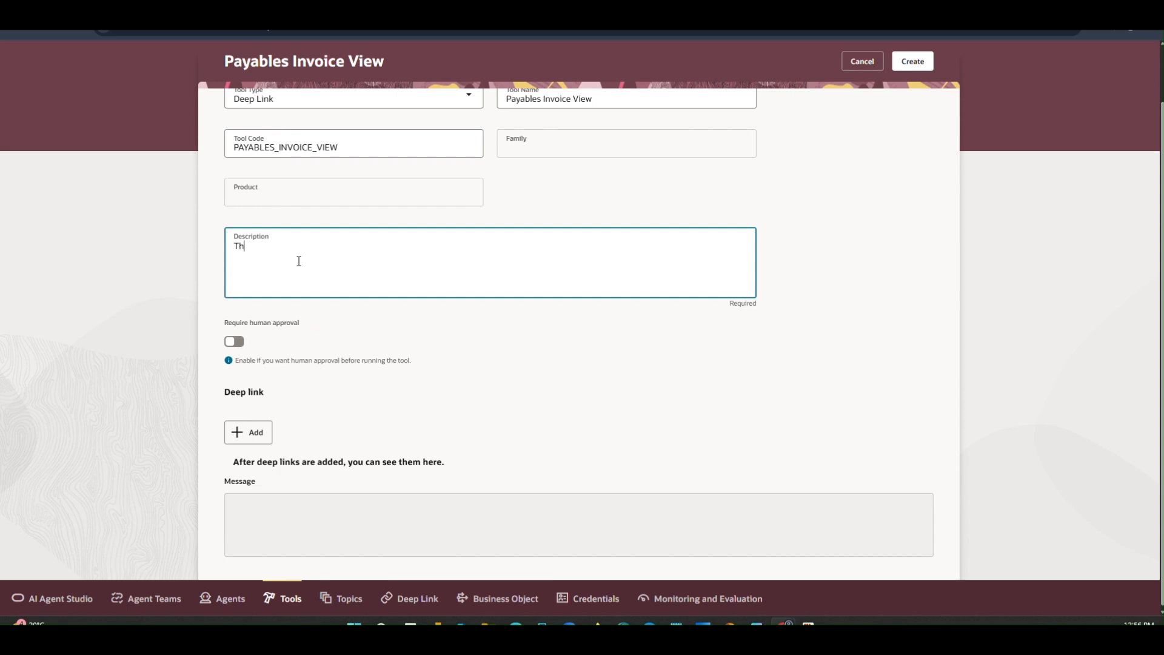
pyautogui.press('BackSpace')
pyautogui.press('BackSpace')
pyautogui.press('BackSpace')
pyautogui.write('ill help users providing the link to view invoice transactions')
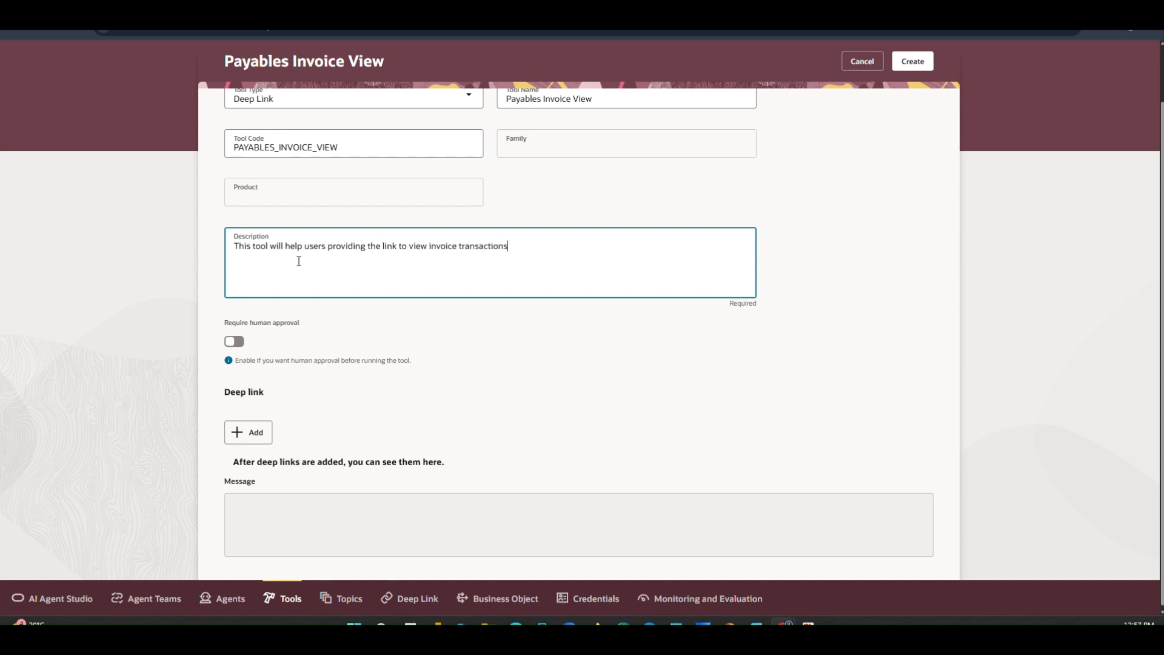
pyautogui.click(394, 330)
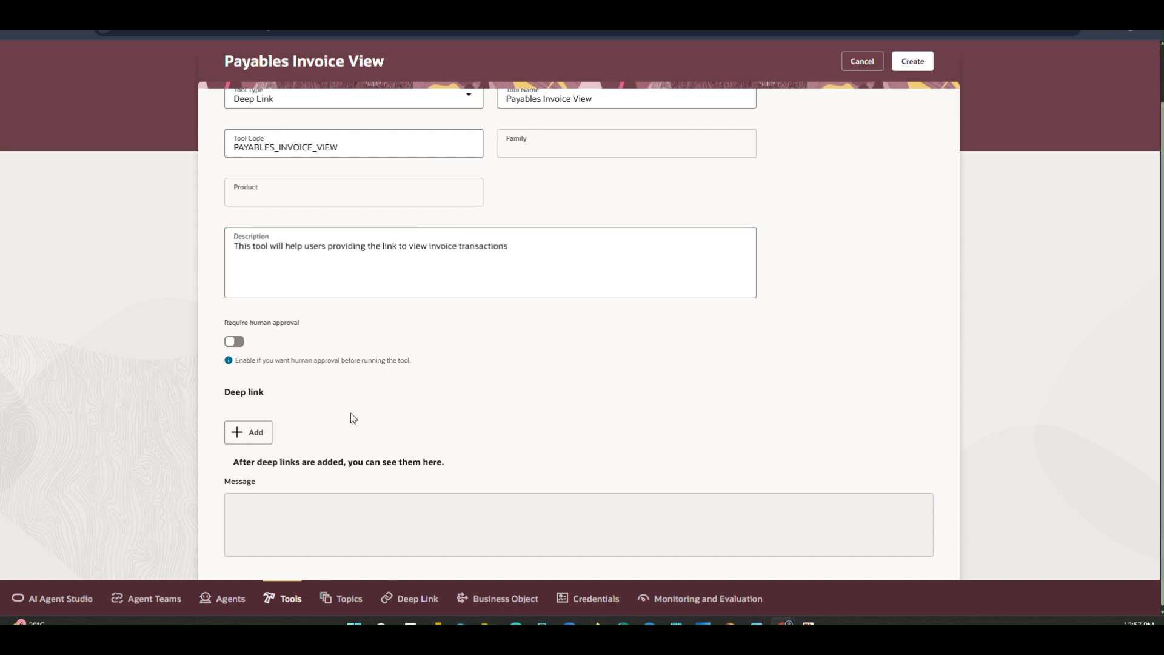
# - Search the deep links for "Payables View Invoice" and add that link to the tool
pyautogui.click(259, 434)
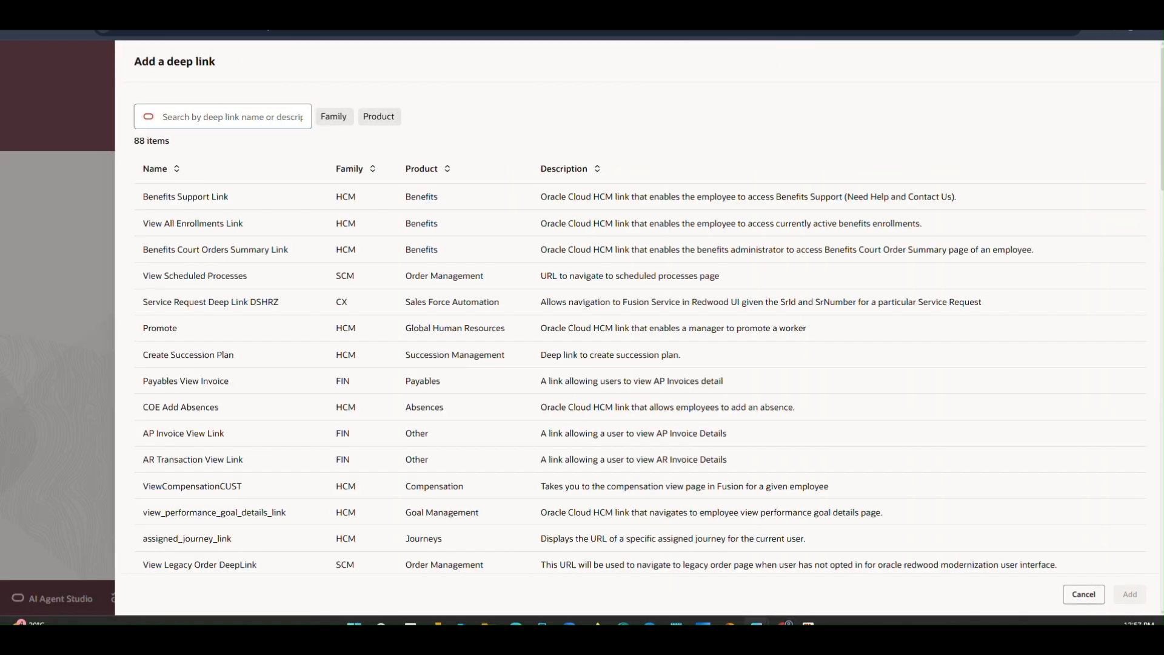
pyautogui.click(222, 123)
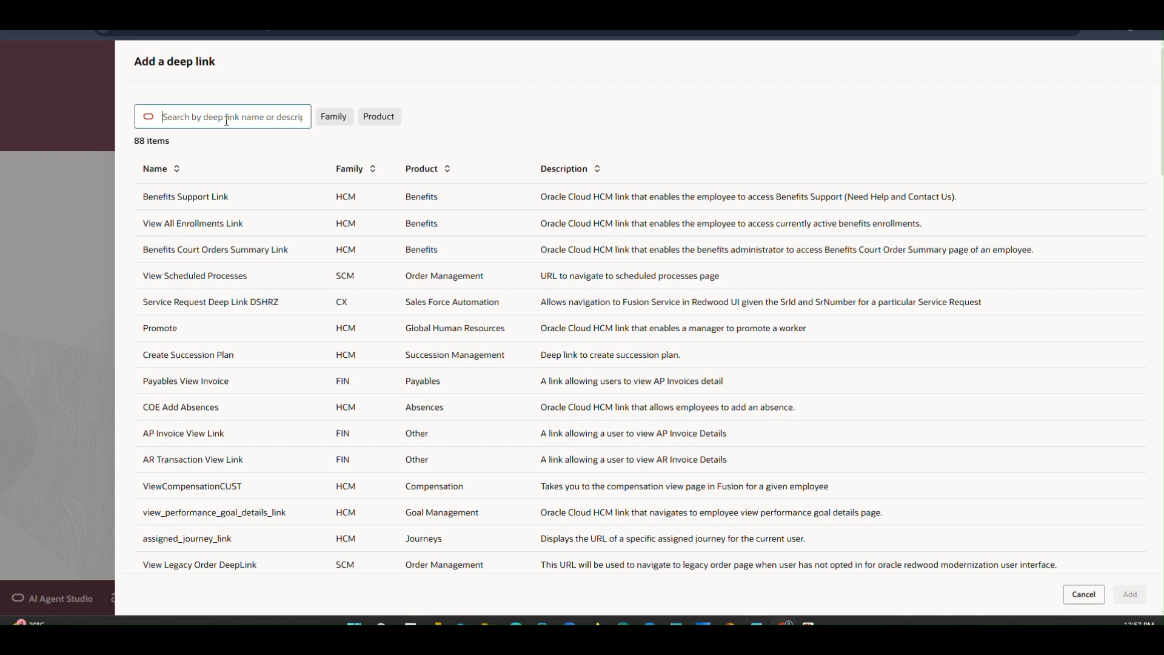
pyautogui.write('Payables')
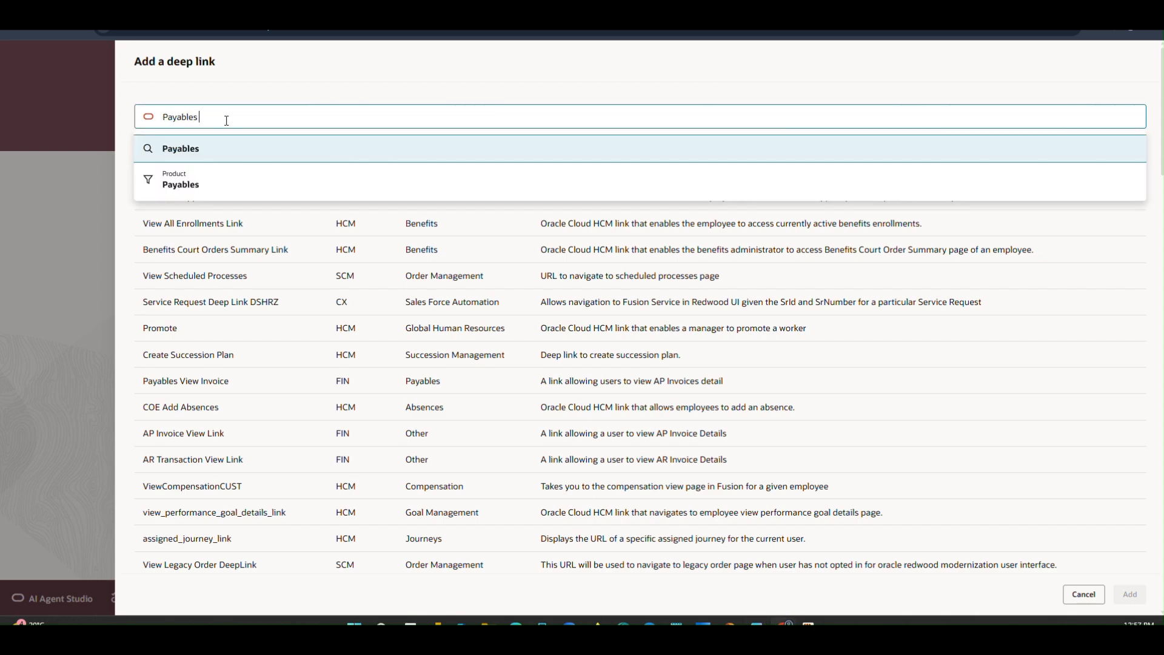
pyautogui.write(' View Invo')
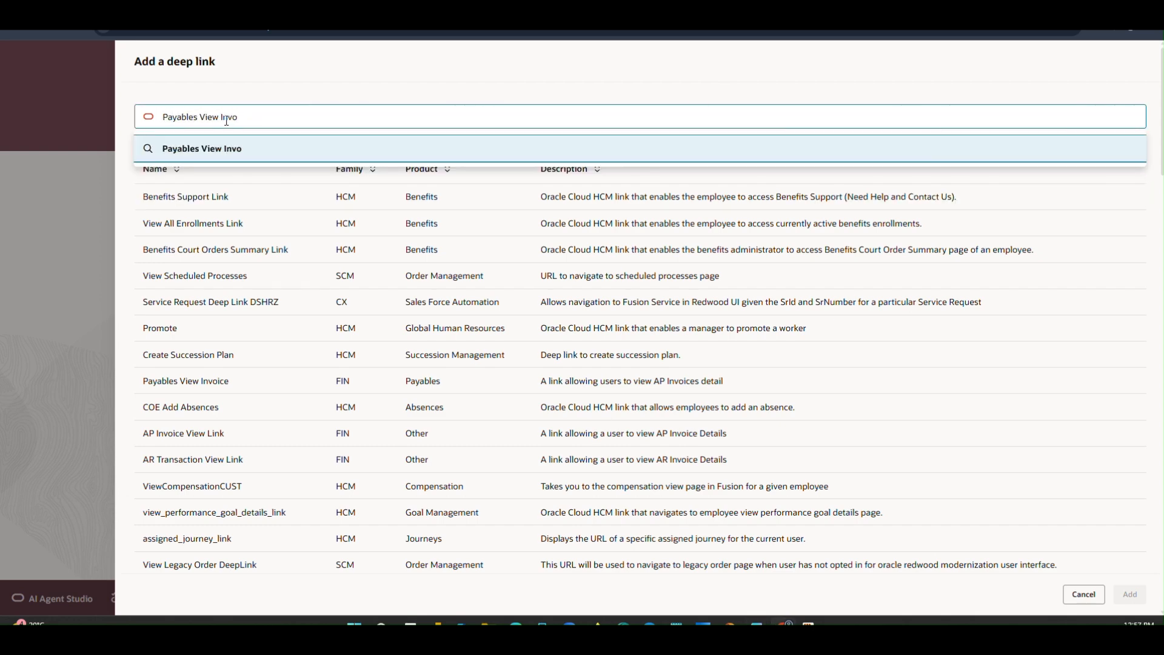
pyautogui.write('ice')
pyautogui.press('Return')
pyautogui.click(254, 204)
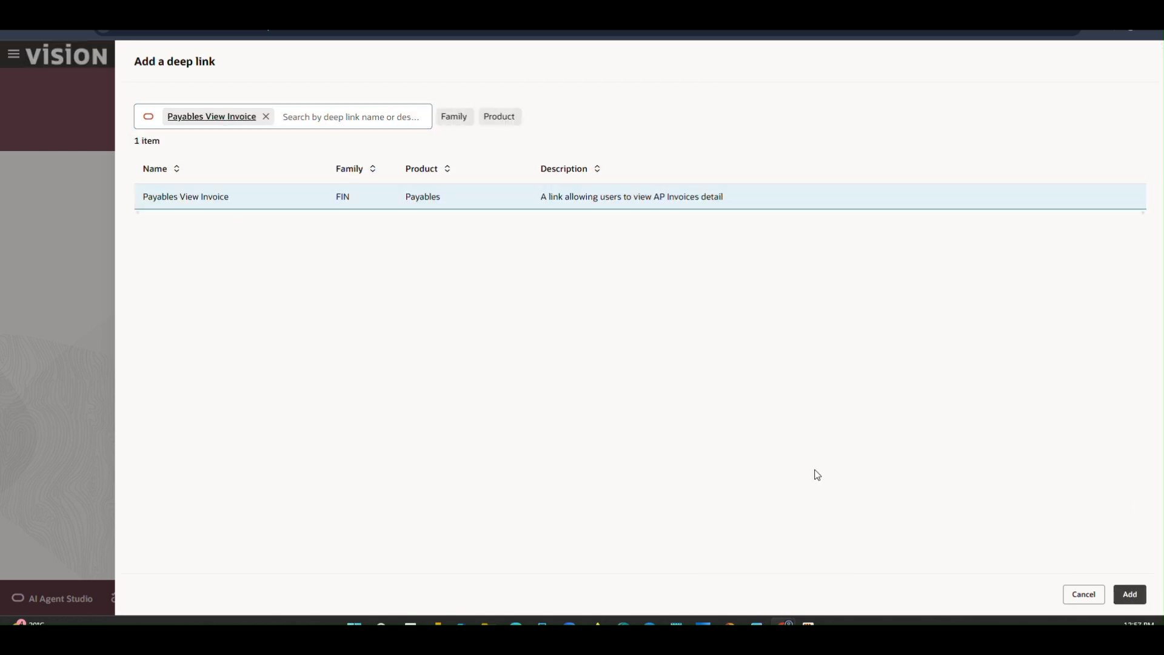
# - Review the tool's deep link message and create the Payables Invoice View tool
pyautogui.scroll(-2, 424, 433)
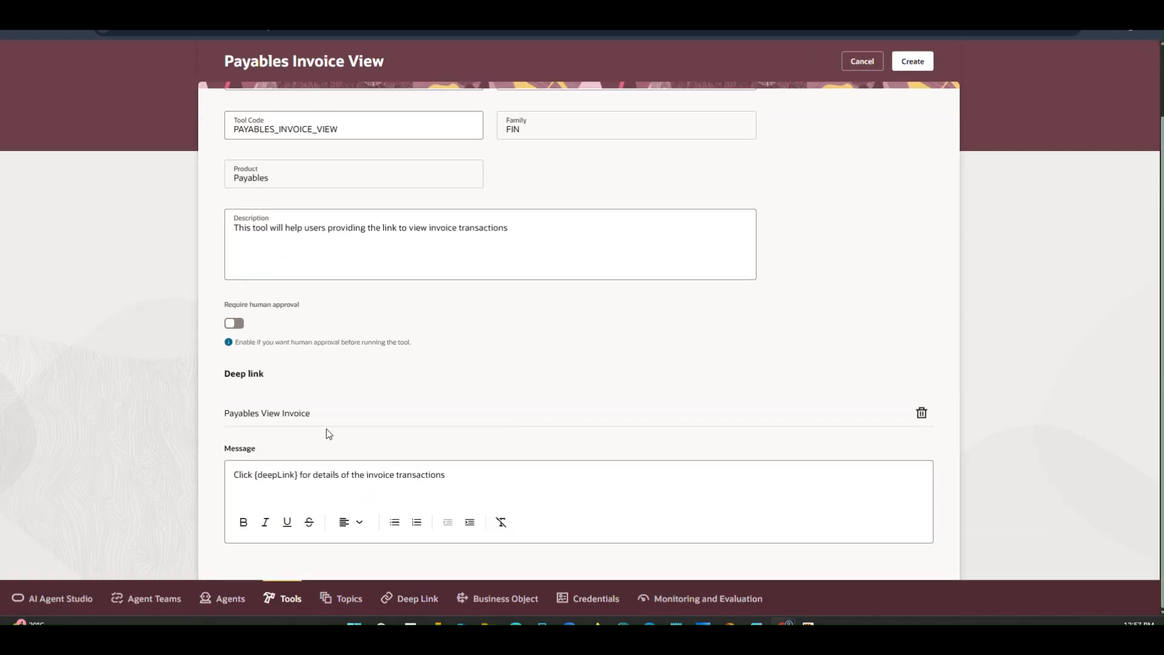
pyautogui.click(296, 474)
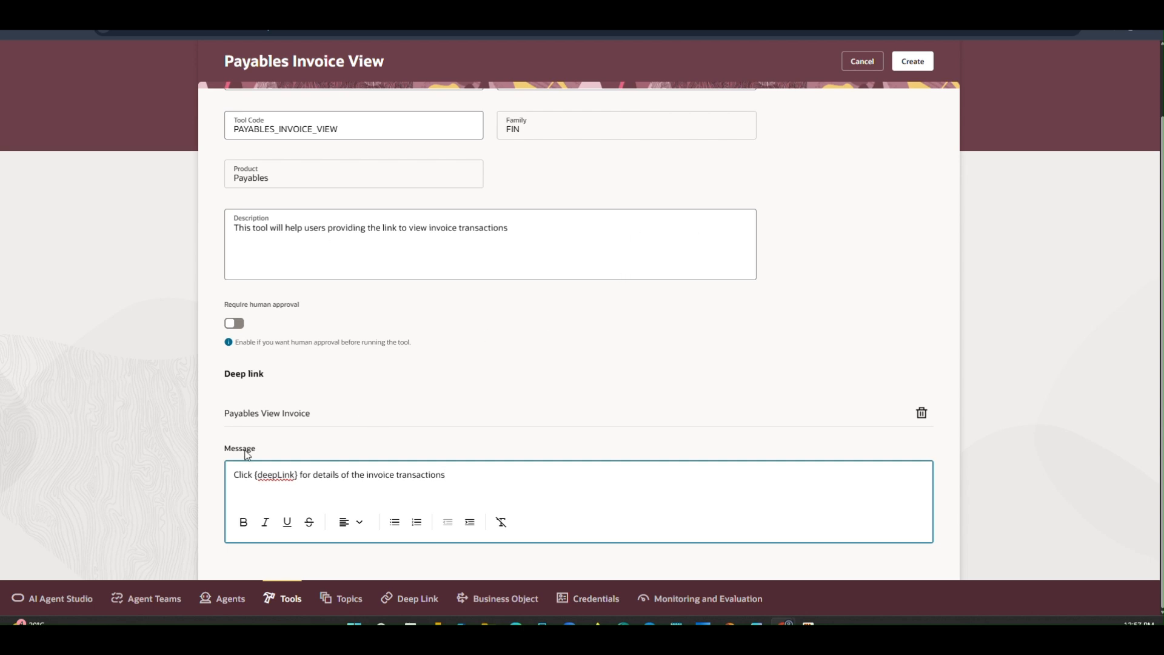
pyautogui.scroll(2, 654, 376)
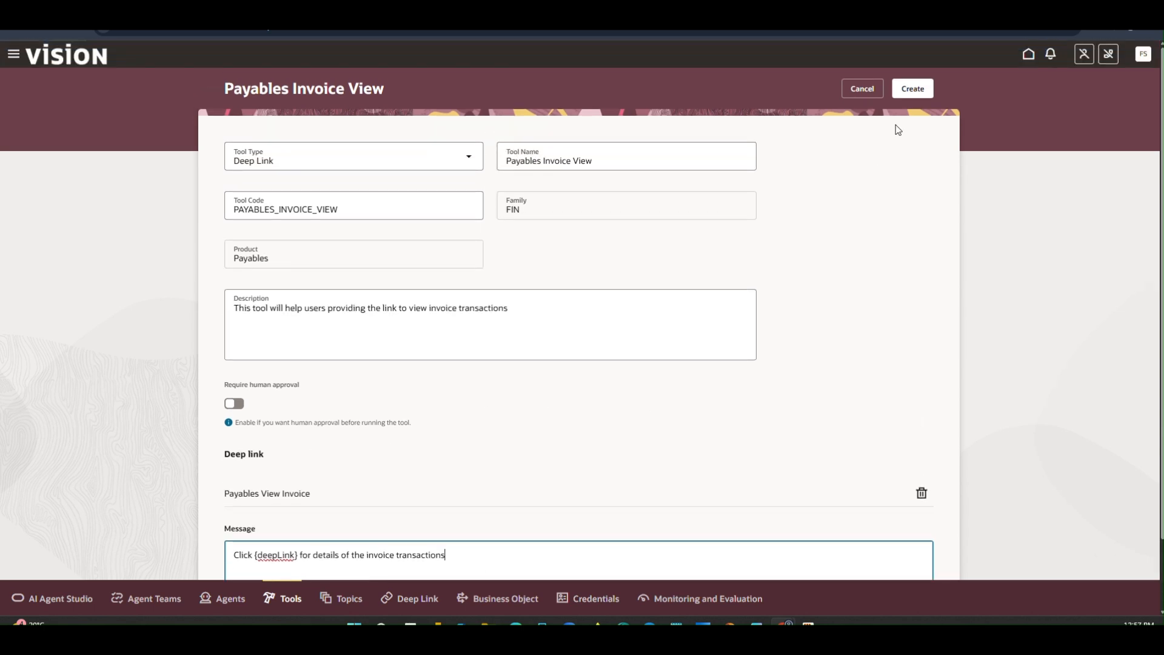
pyautogui.click(910, 89)
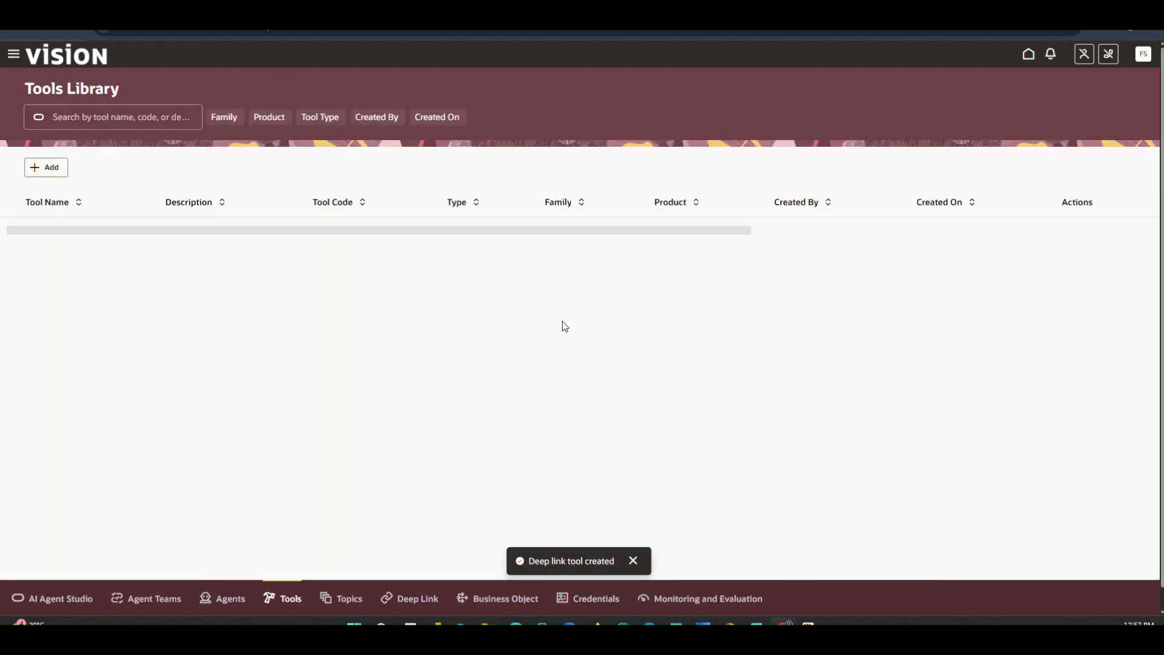